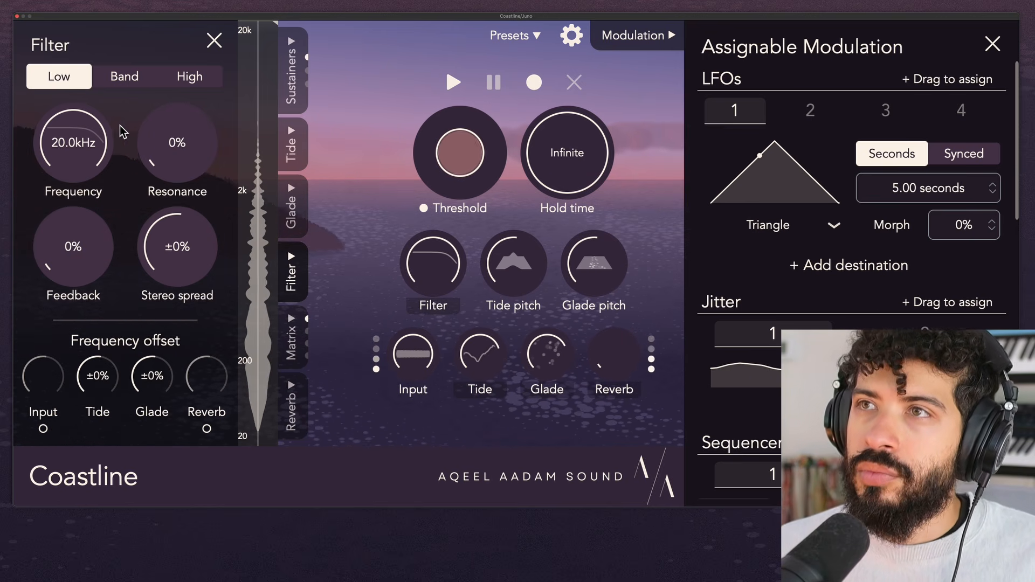
Lower the low-pass filter's frequency to about 1.6 kHz.
drag(95, 138, 107, 259)
mouse_move(86, 120)
mouse_down()
mouse_move(87, 140)
mouse_move(90, 114)
mouse_up()
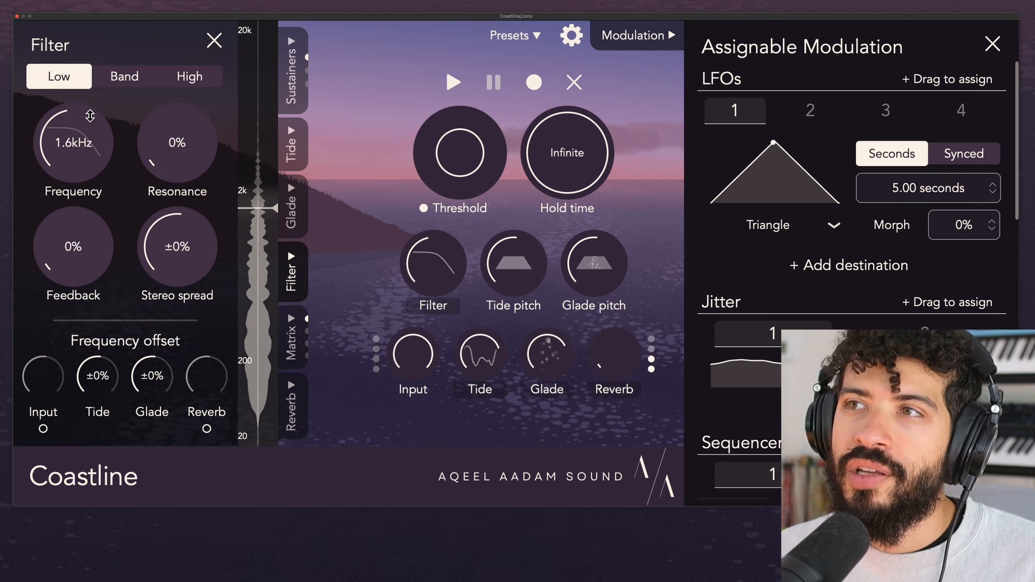
Try the filter in high mode, compare it with band mode, and set its frequency to about 1.3 kHz.
click(188, 80)
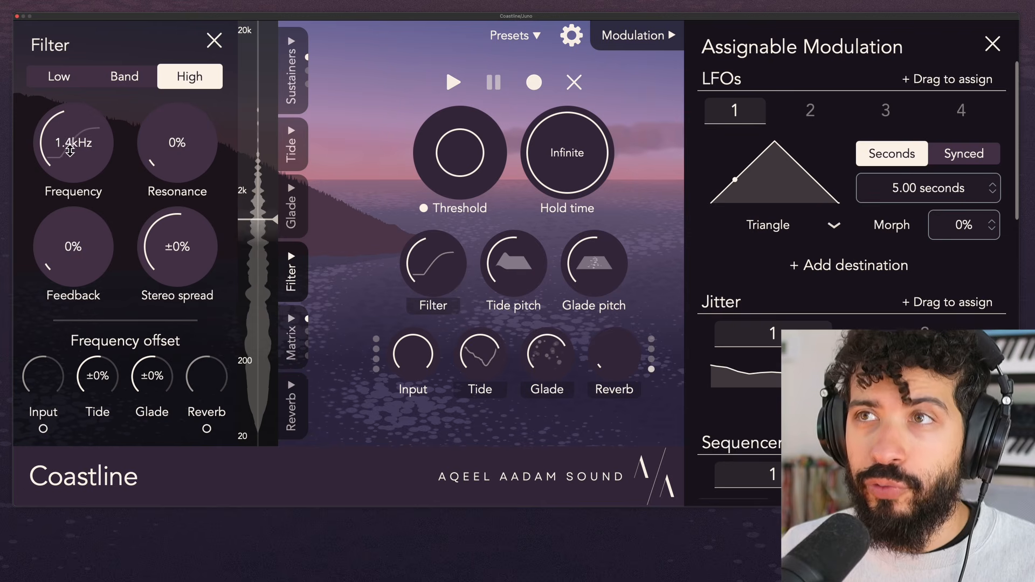
mouse_move(70, 151)
mouse_down()
mouse_move(75, 187)
mouse_move(73, 135)
mouse_move(94, 137)
mouse_move(93, 162)
mouse_move(101, 98)
mouse_up()
click(124, 77)
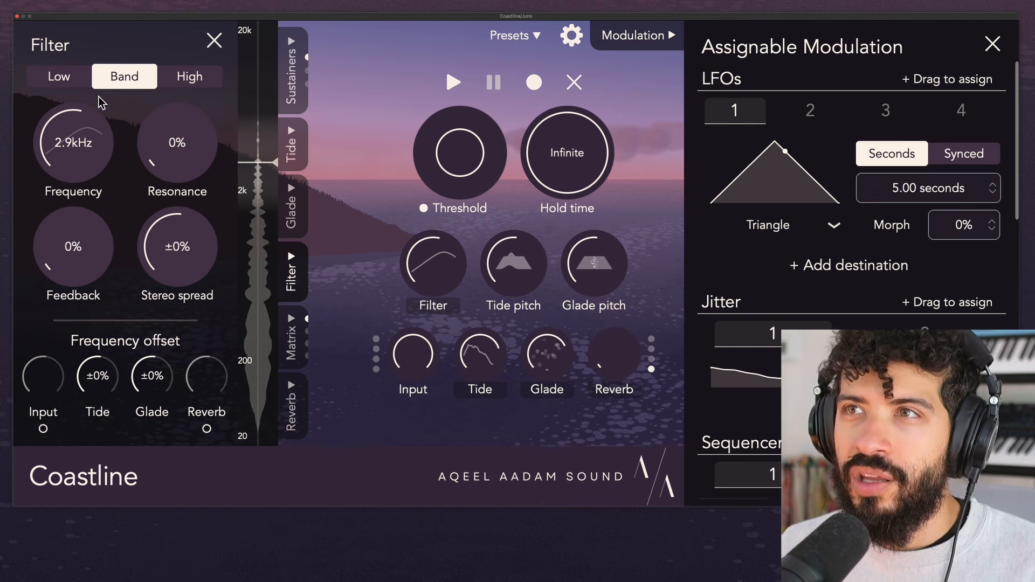
click(189, 76)
drag(100, 141, 98, 171)
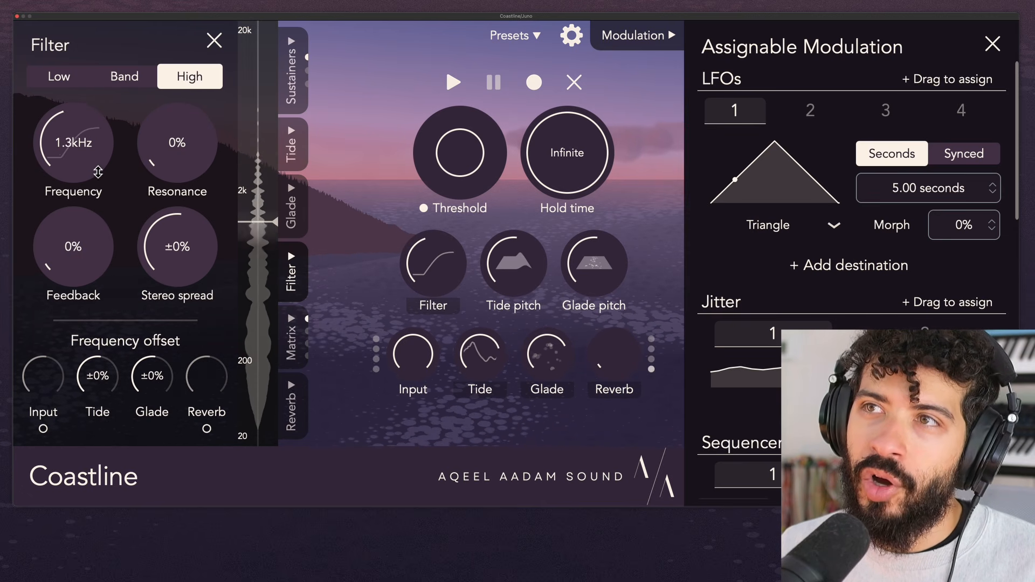
Return the filter to low mode and set its frequency to 1.1 kHz with 32% resonance.
click(56, 76)
drag(76, 125, 79, 188)
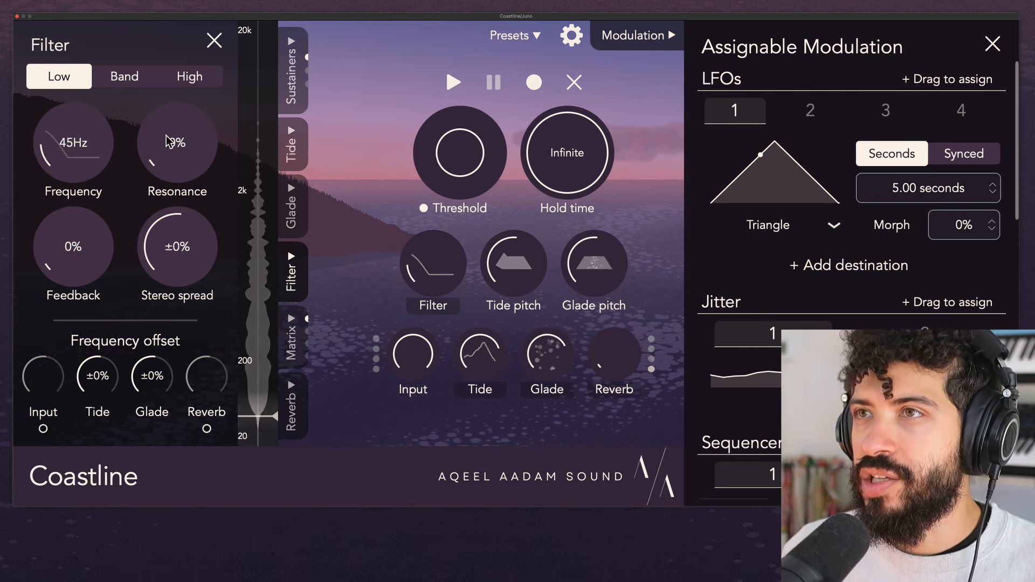
drag(181, 156, 188, 113)
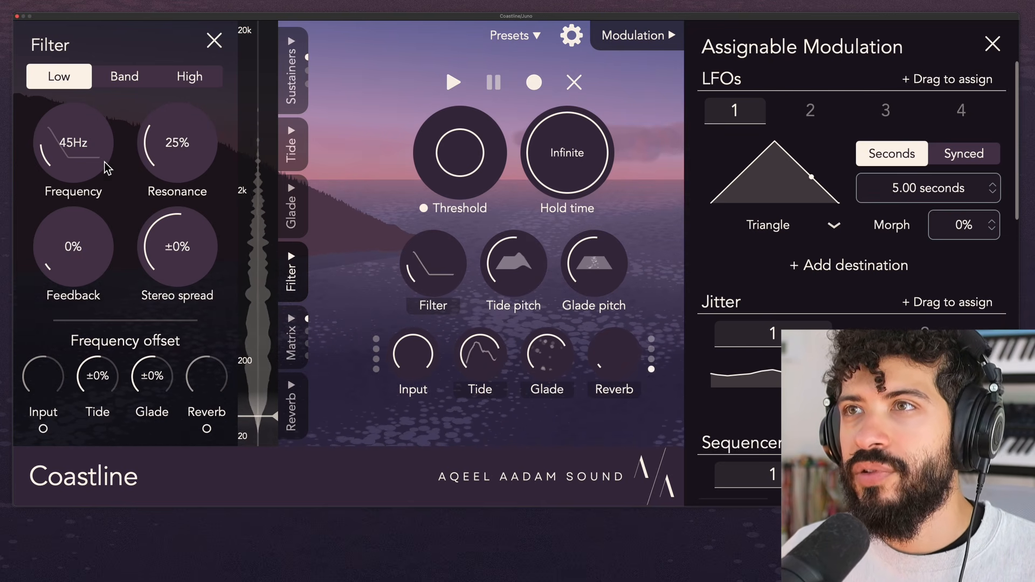
drag(108, 169, 112, 112)
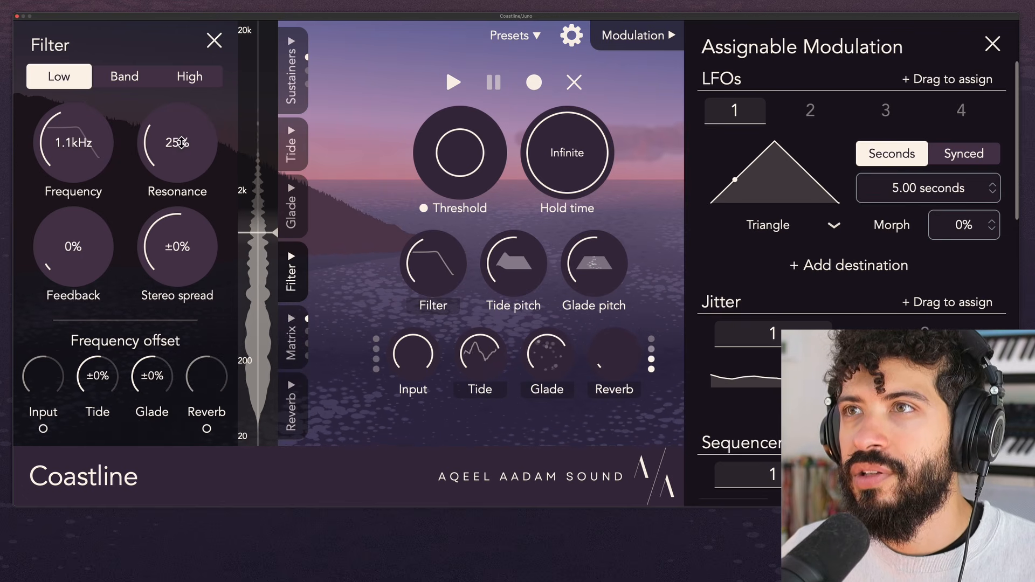
drag(176, 141, 181, 129)
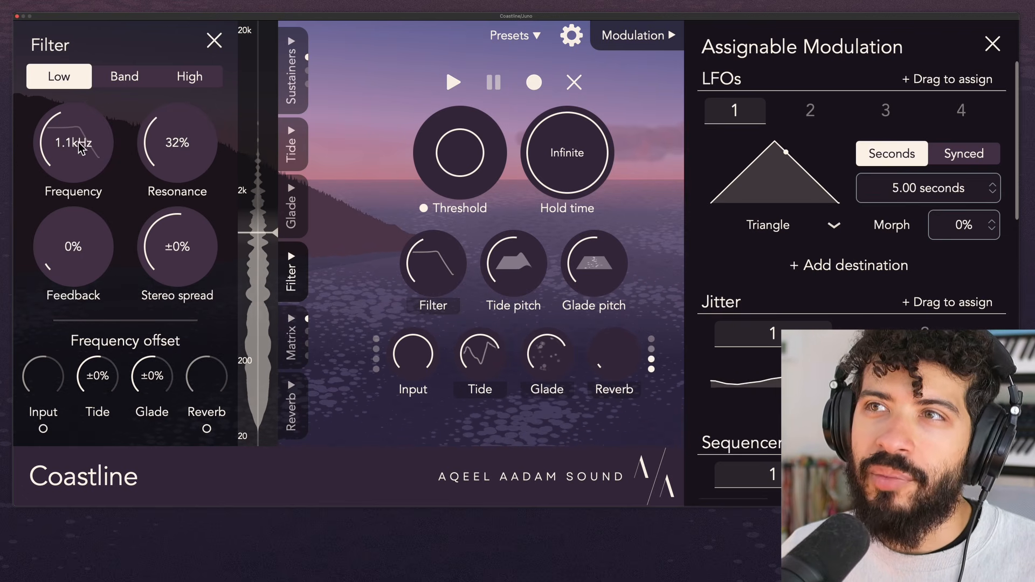
Raise the resonant low-pass filter's frequency to 2.6 kHz and open it fully to 20.0 kHz.
mouse_move(93, 143)
mouse_down()
mouse_move(92, 180)
mouse_move(92, 116)
mouse_move(100, 167)
mouse_move(103, 105)
mouse_move(108, 171)
mouse_move(87, 132)
mouse_move(96, 104)
mouse_up()
click(168, 82)
click(71, 85)
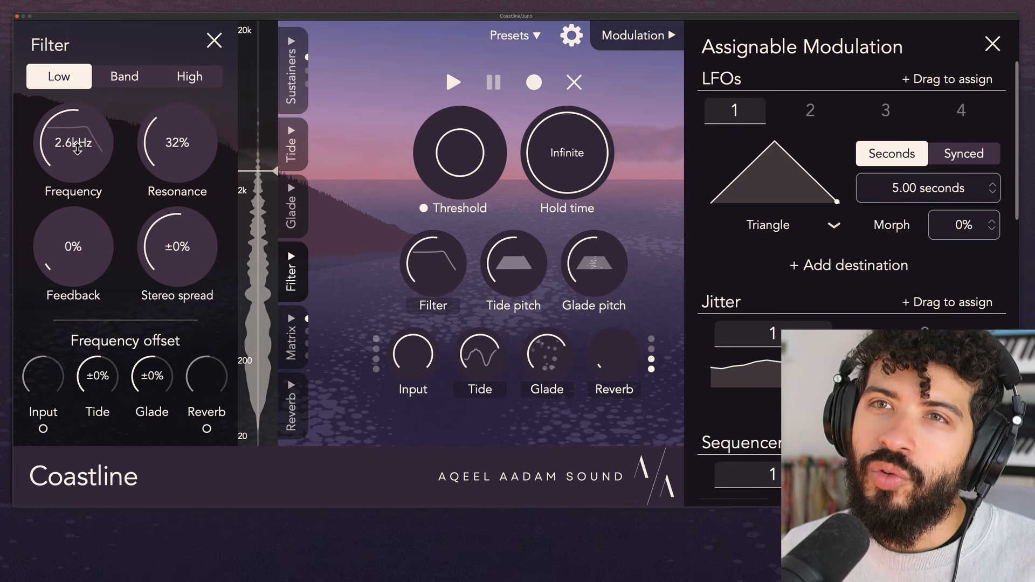
drag(77, 150, 97, 61)
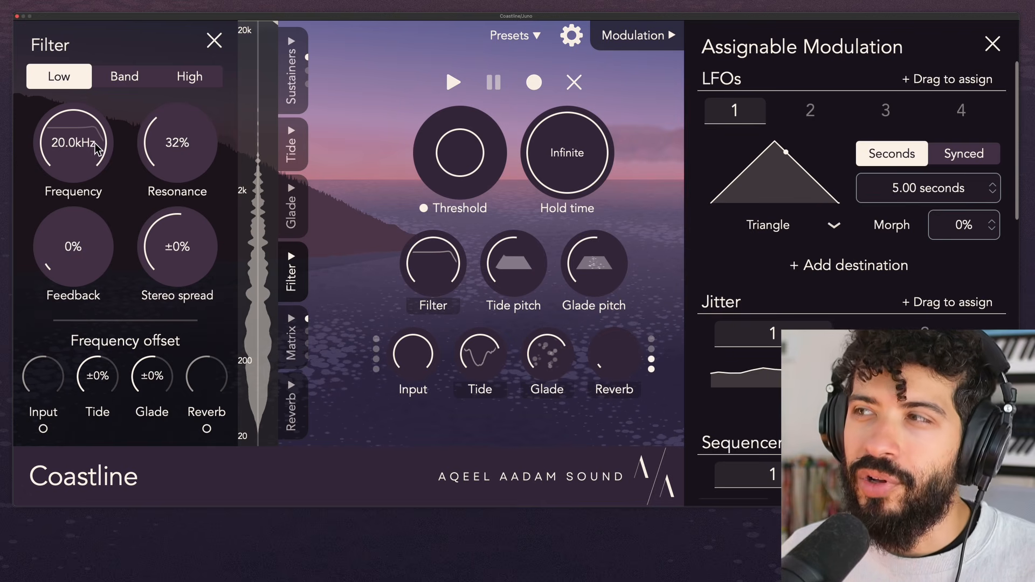
Try Sustainer age as a modulation source for the filter frequency and remove the assignment.
scroll(852, 275, down, 13)
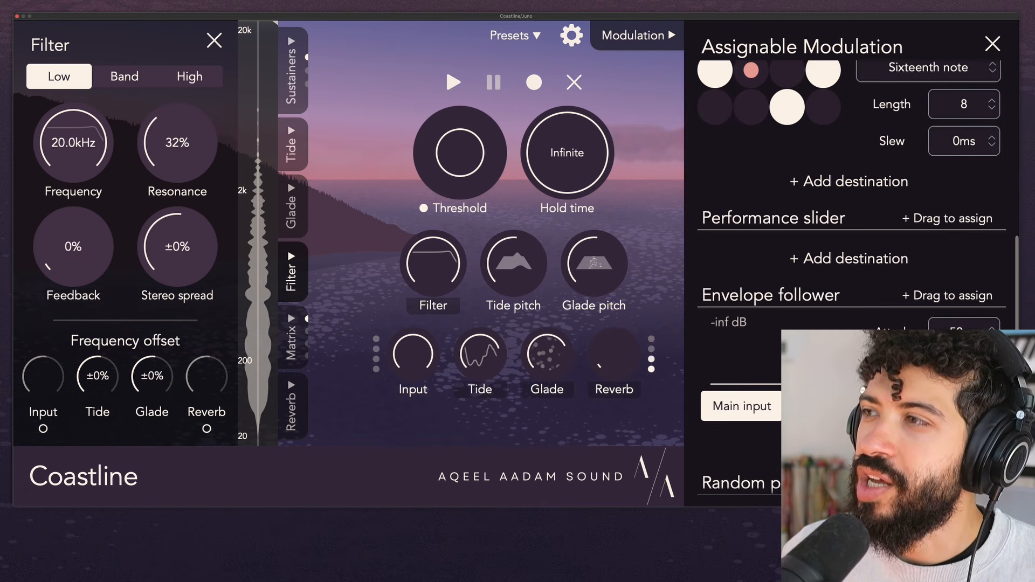
scroll(944, 291, down, 3)
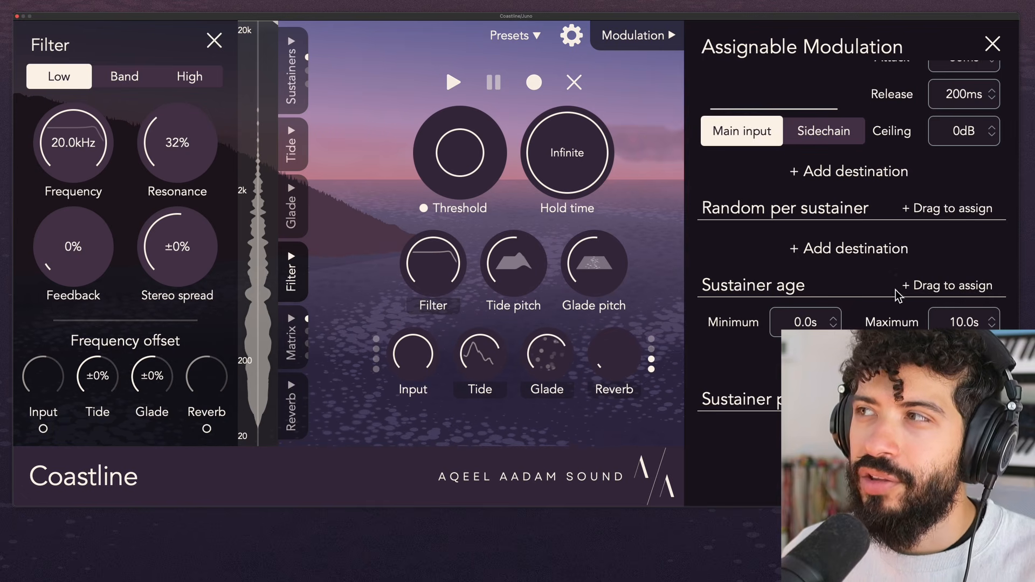
drag(944, 285, 96, 189)
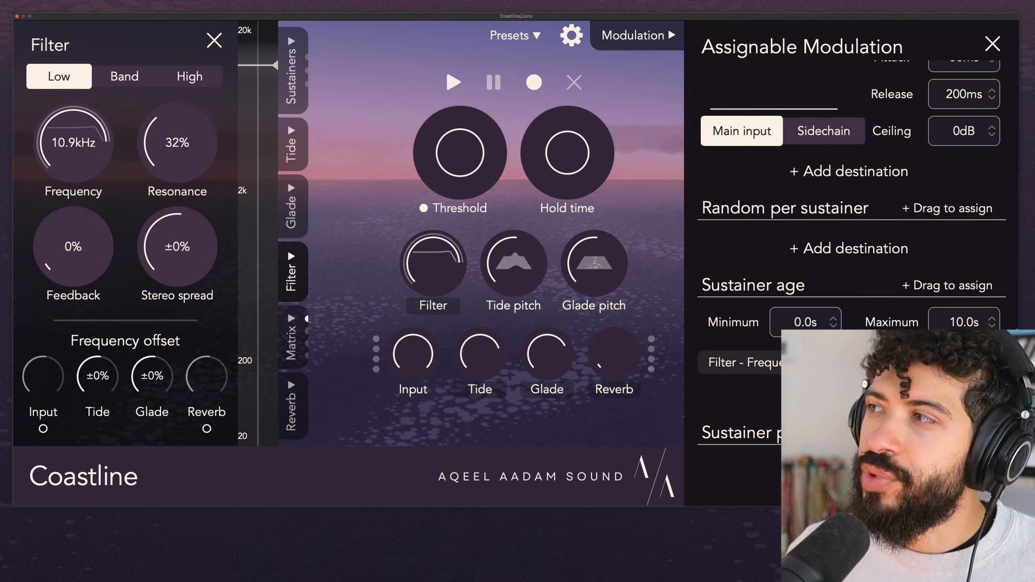
click(985, 362)
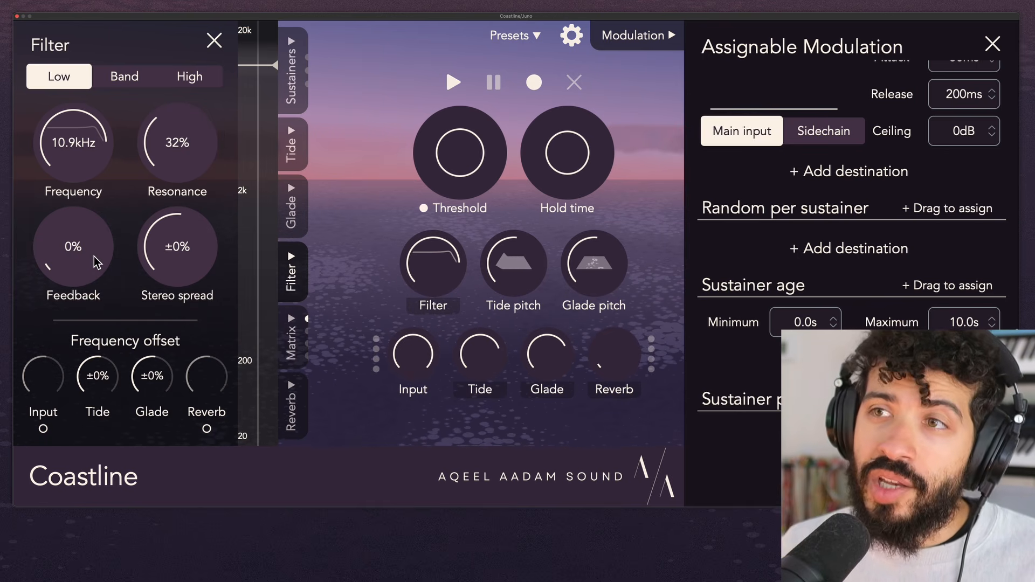
Reset the filter's resonance to 0% and lower its frequency in stages to 1.1 kHz.
double_click(184, 143)
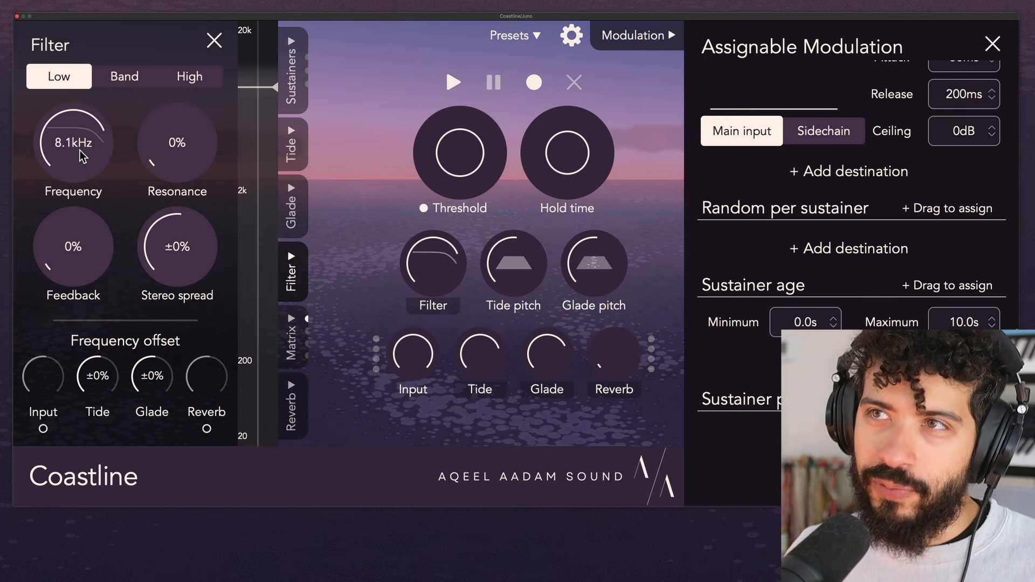
mouse_move(81, 156)
mouse_down()
mouse_move(78, 172)
mouse_move(82, 124)
mouse_move(82, 181)
mouse_up()
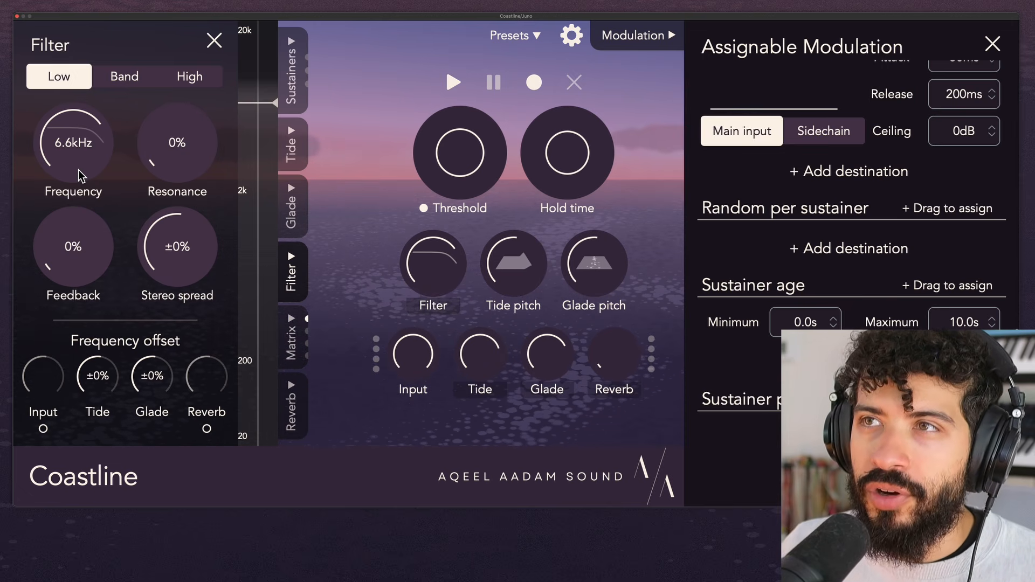
drag(95, 149, 85, 173)
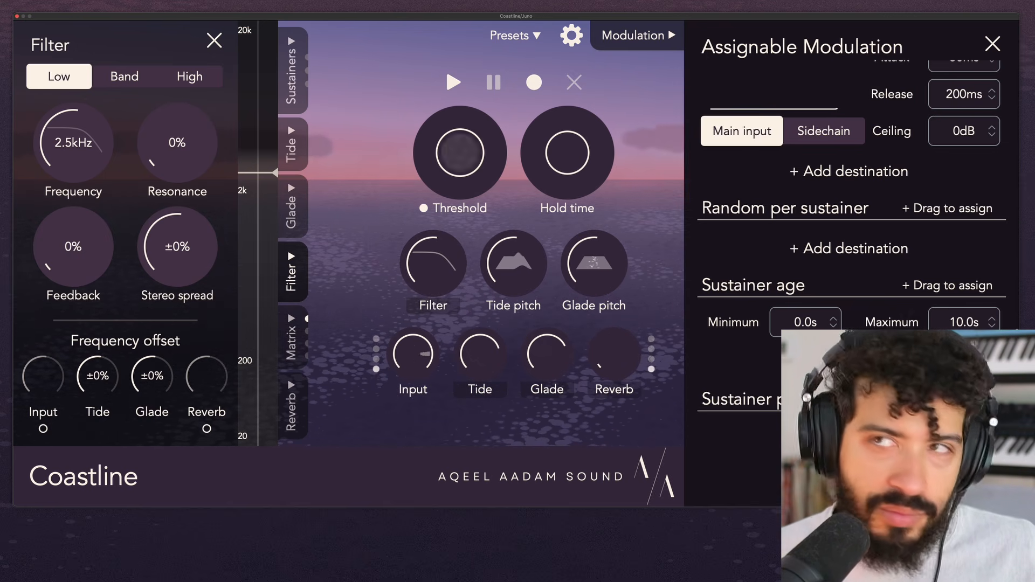
drag(81, 141, 80, 165)
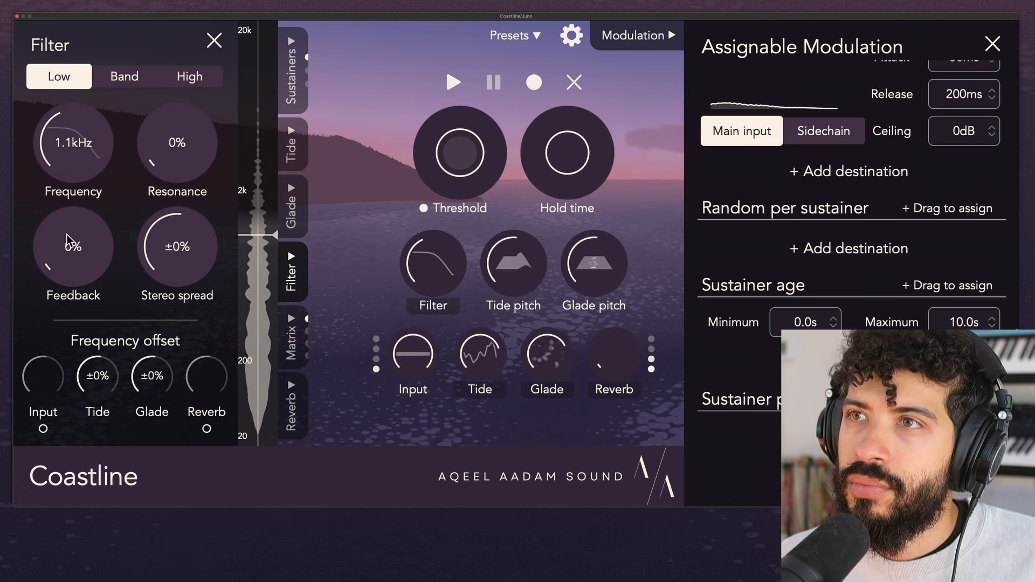
Keep the filter feedback at 0% and set the hold time to Infinite.
drag(74, 270, 83, 326)
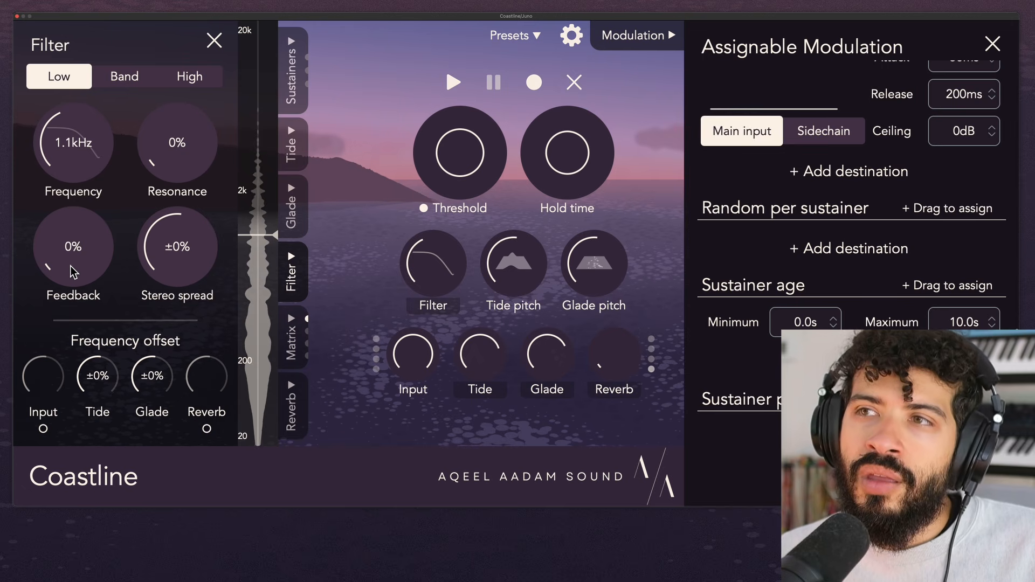
drag(586, 178, 603, 21)
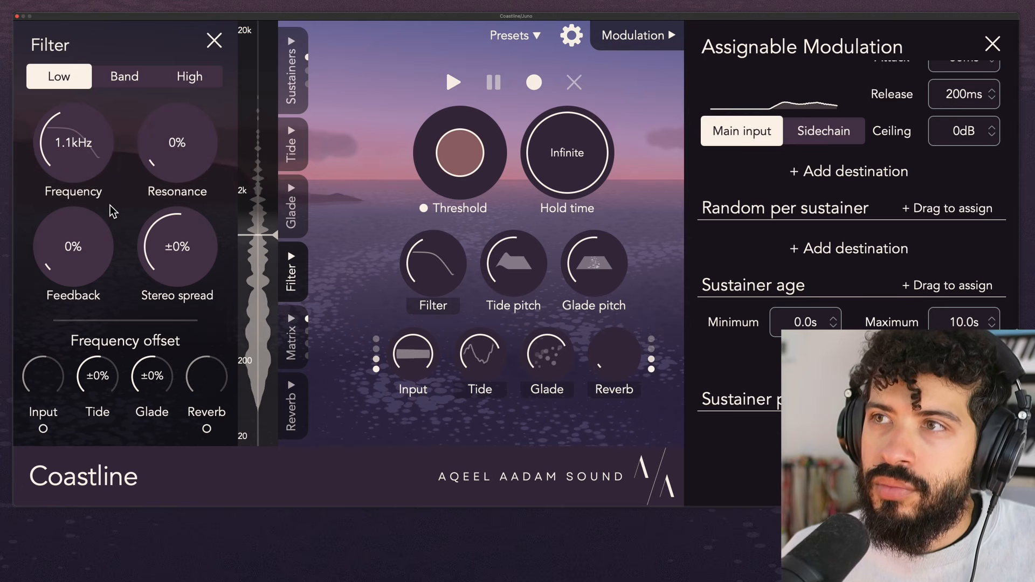
Raise the filter feedback to 95% and sweep the filter frequency up to 4.9 kHz.
mouse_move(75, 249)
mouse_down()
mouse_move(98, 122)
mouse_move(102, 156)
mouse_up()
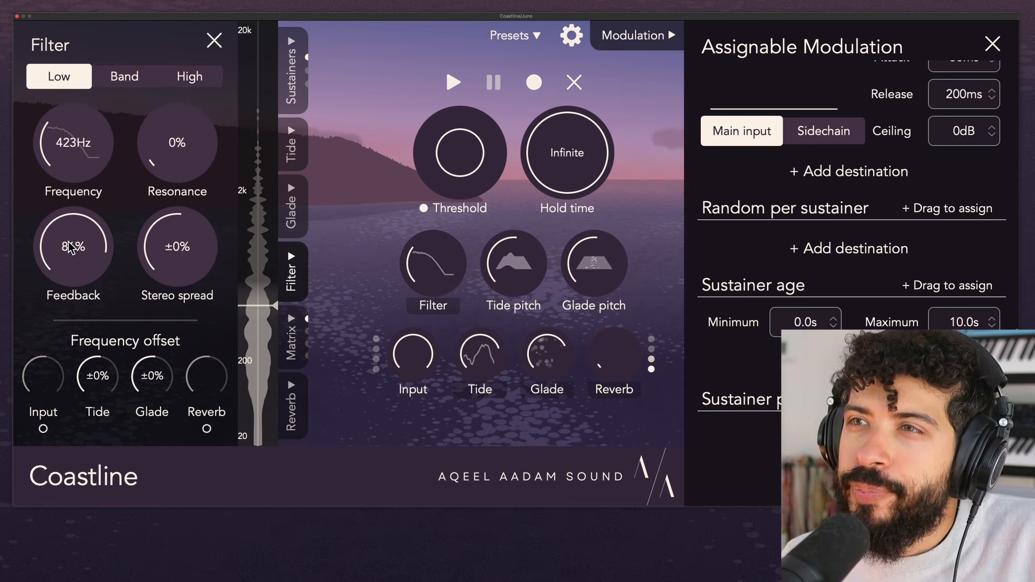
drag(74, 241, 76, 246)
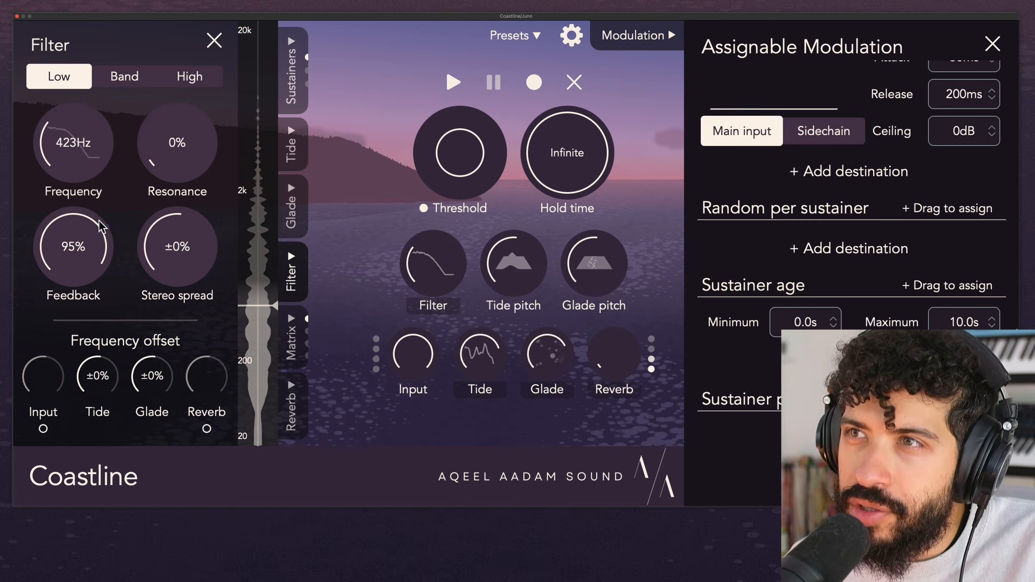
drag(89, 178, 92, 108)
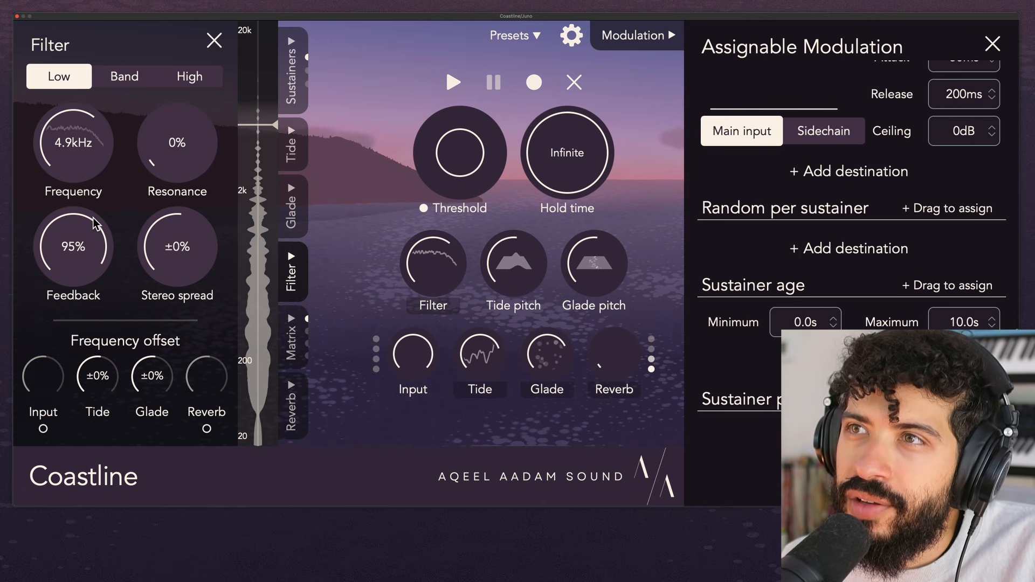
Compare the filter without feedback and with 94% feedback around 2.3 kHz, and reset the feedback to 0%.
drag(75, 245, 73, 468)
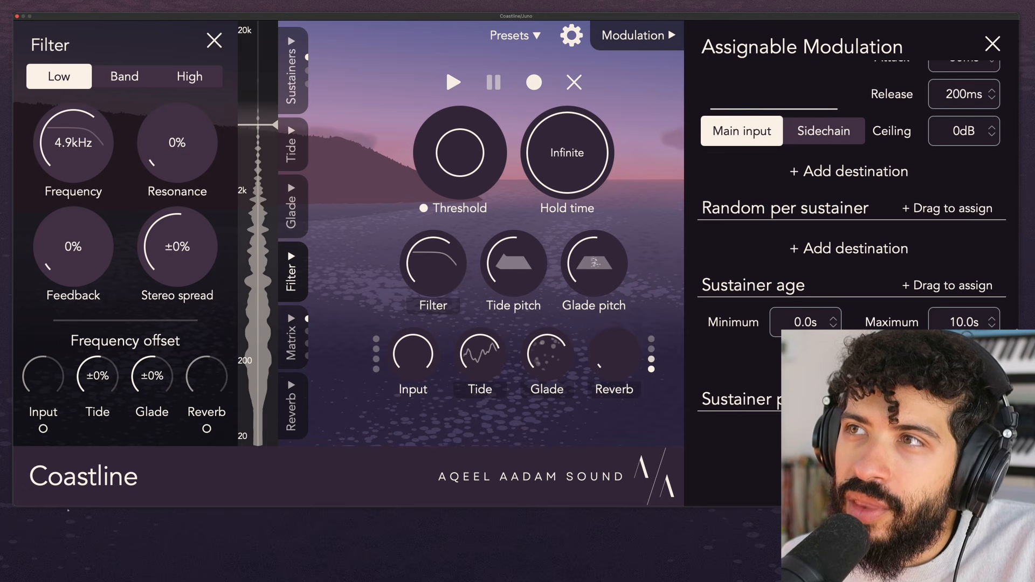
drag(69, 302, 92, 111)
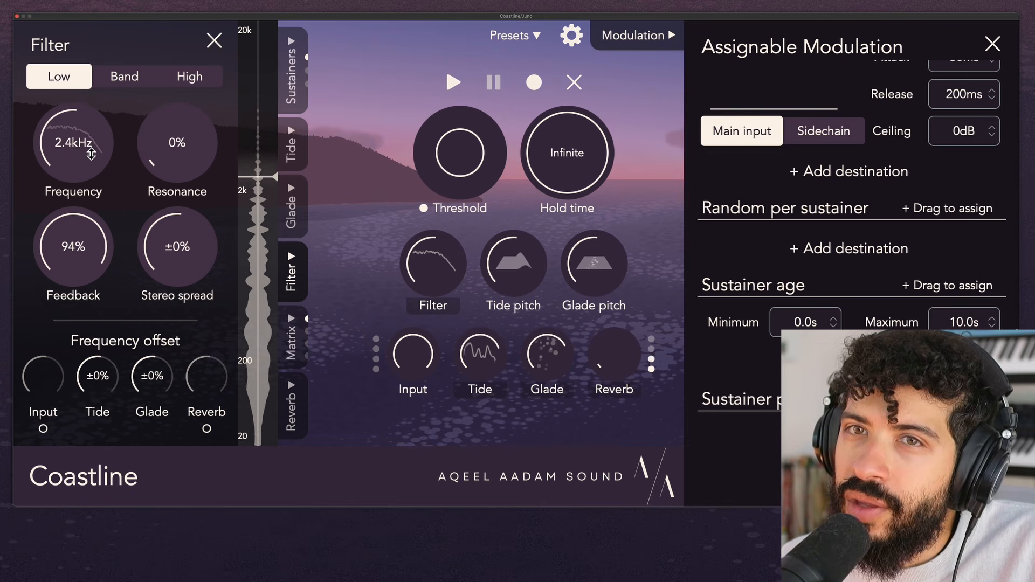
double_click(77, 270)
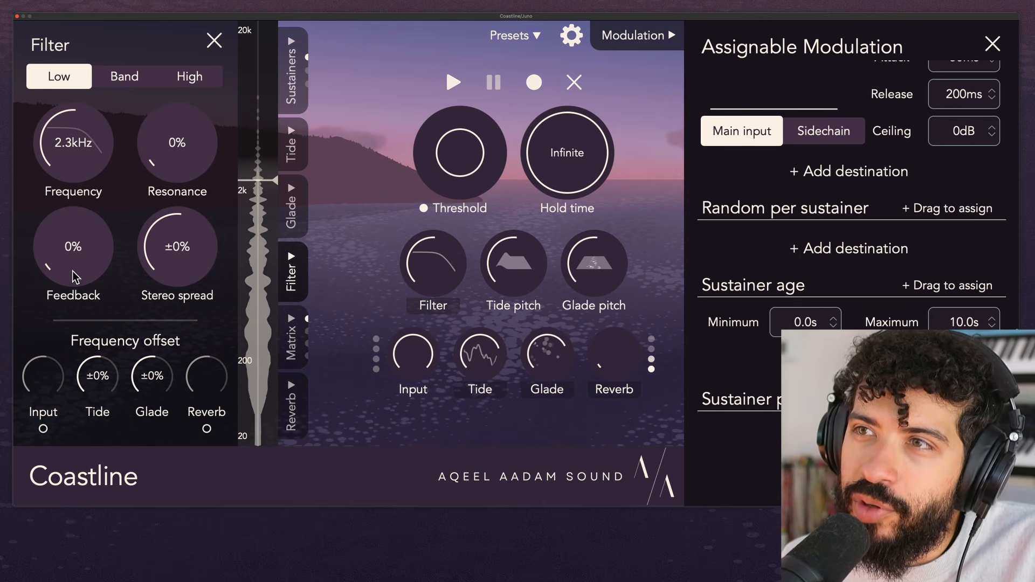
Modulate the filter feedback, set to 29%, with LFO 1 at an amount of 46%.
scroll(752, 296, down, 5)
scroll(852, 216, up, 5)
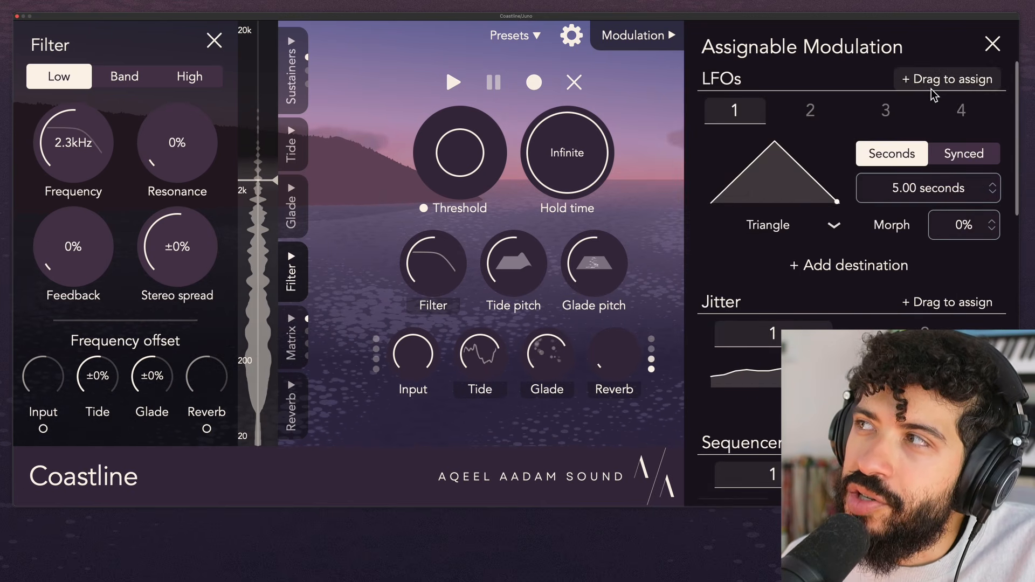
drag(948, 79, 72, 259)
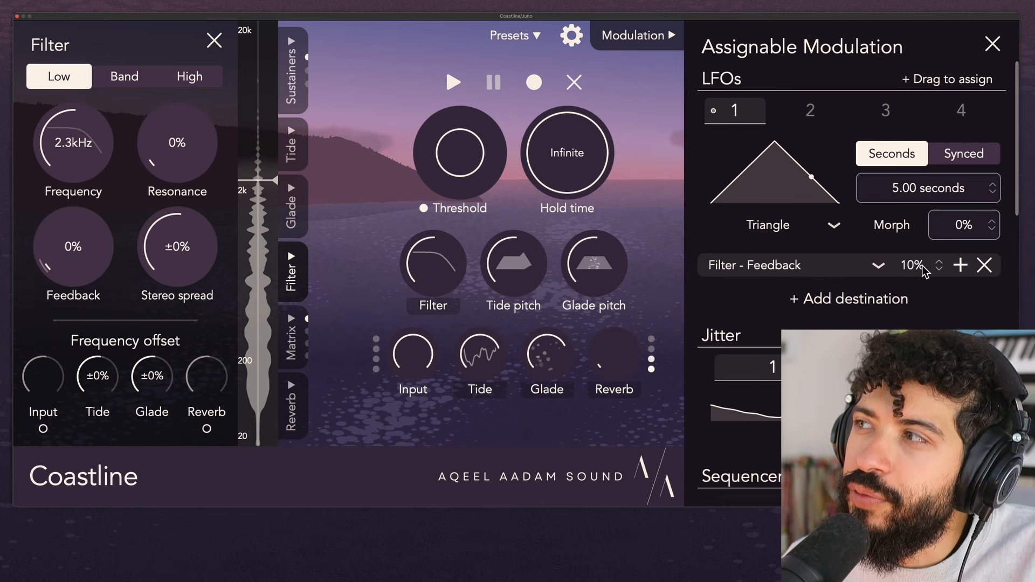
mouse_move(927, 269)
mouse_down()
mouse_move(925, 248)
mouse_move(918, 266)
mouse_up()
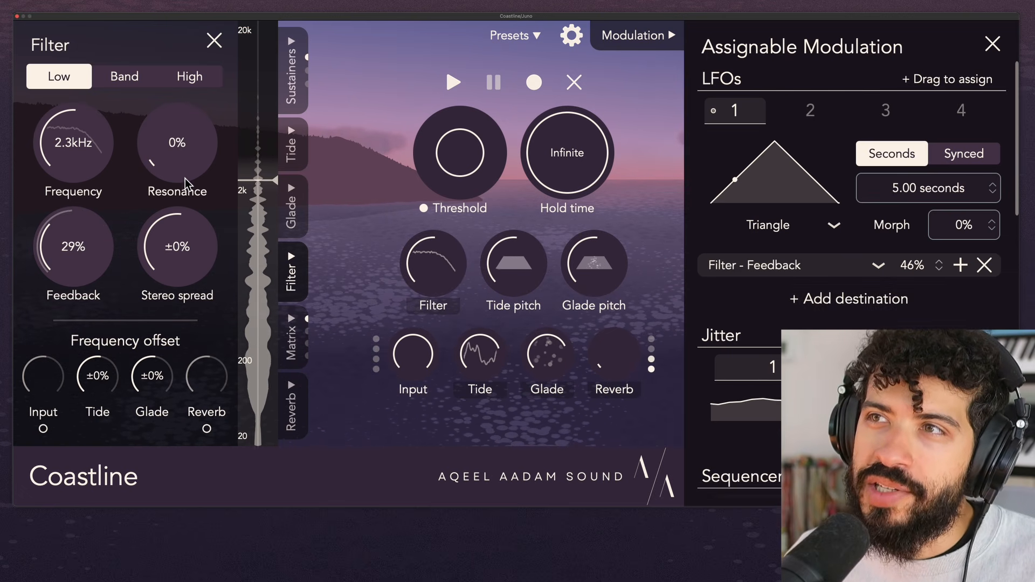
Try 15% resonance, and return the resonance and feedback to 0% with the LFO 1 assignment removed.
drag(188, 159, 187, 129)
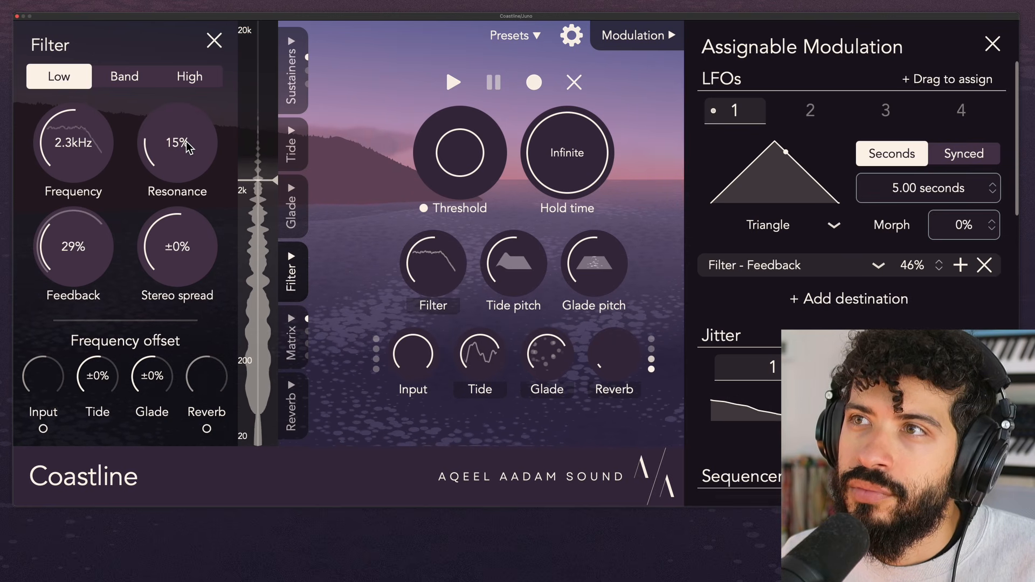
double_click(187, 143)
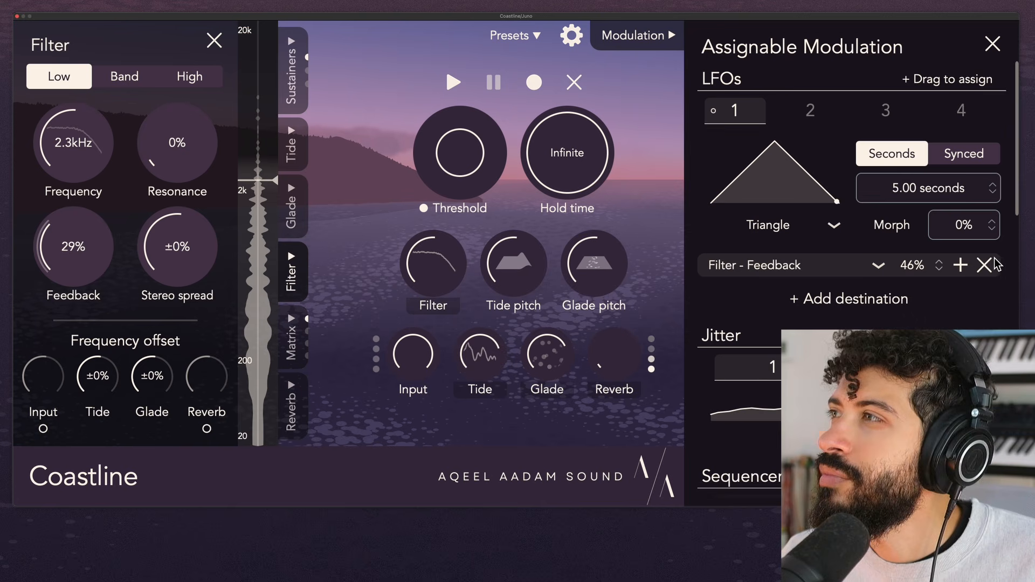
click(985, 265)
double_click(81, 237)
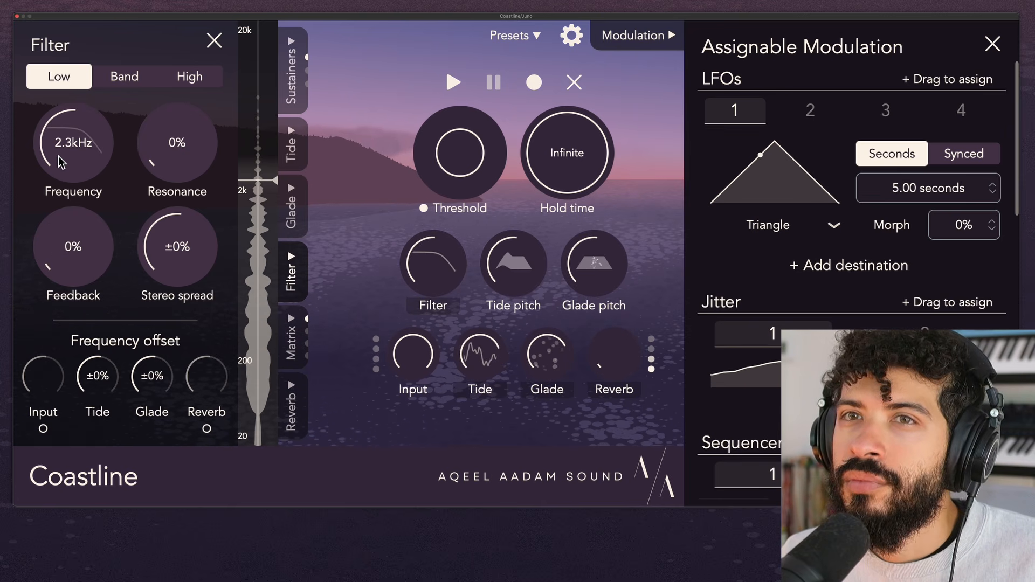
Set the filter's frequency to 1.8 kHz, its stereo spread to +45% L and its feedback to 30%.
drag(60, 159, 69, 232)
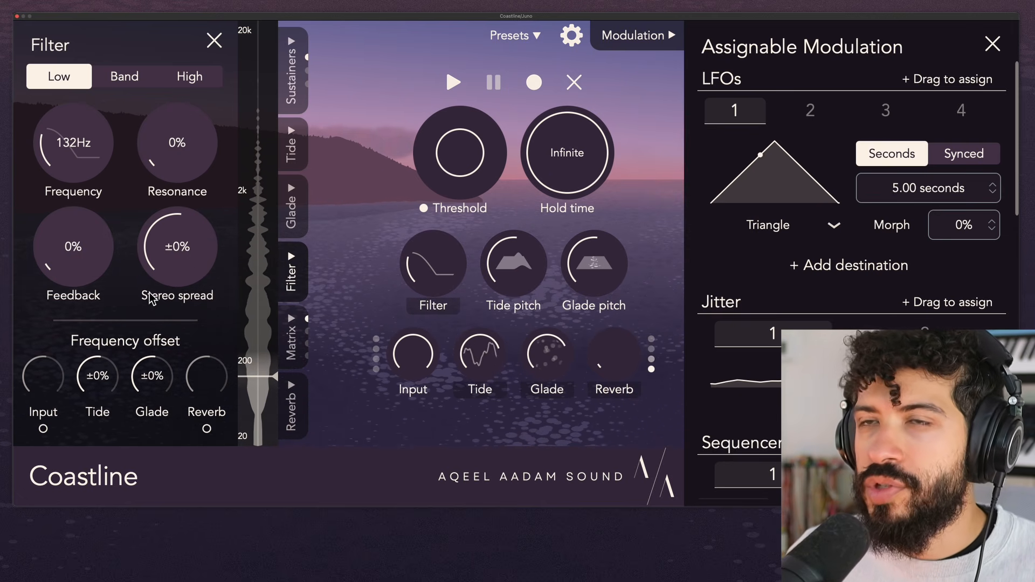
drag(101, 145, 106, 87)
drag(185, 222, 190, 276)
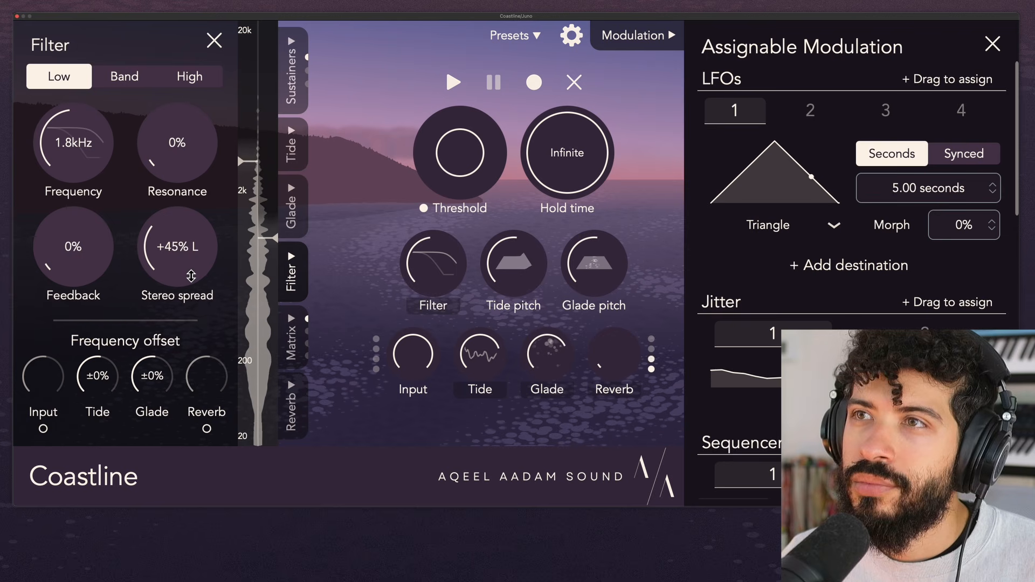
drag(96, 249, 102, 195)
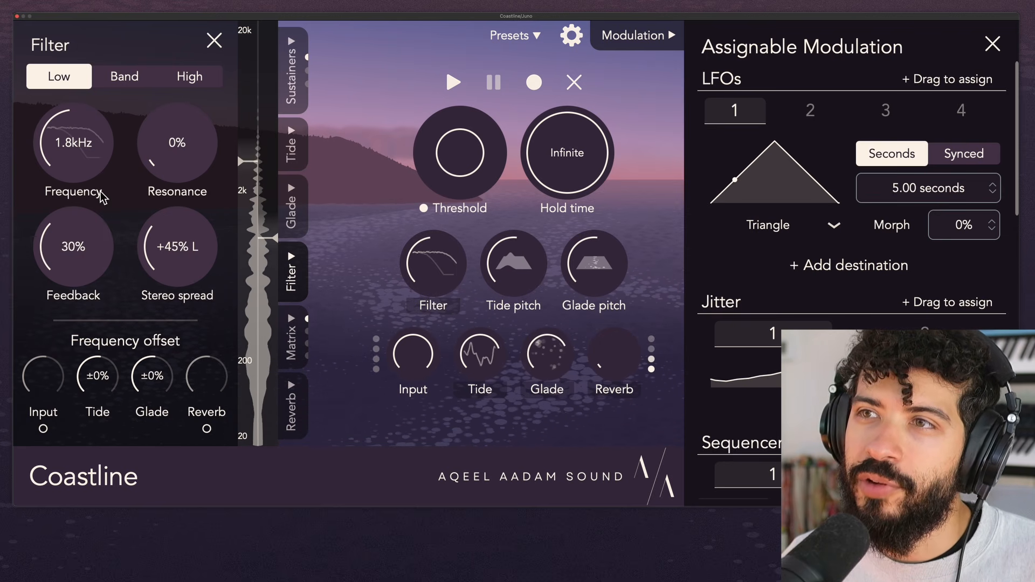
Set the filter's resonance to 10%, and try a stereo spread of +7% R before resetting it to 0%.
drag(188, 154, 193, 127)
drag(200, 246, 209, 201)
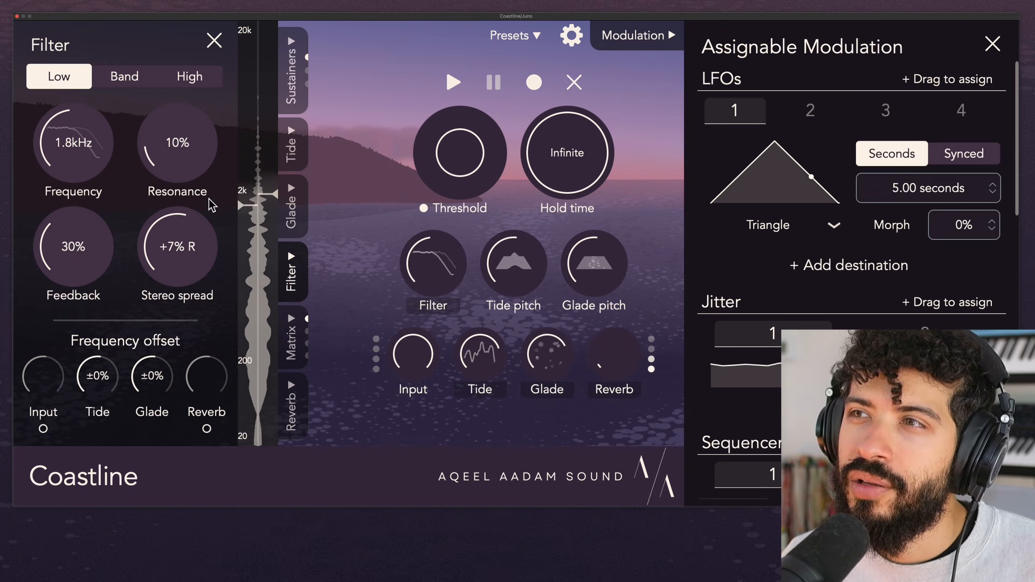
double_click(194, 240)
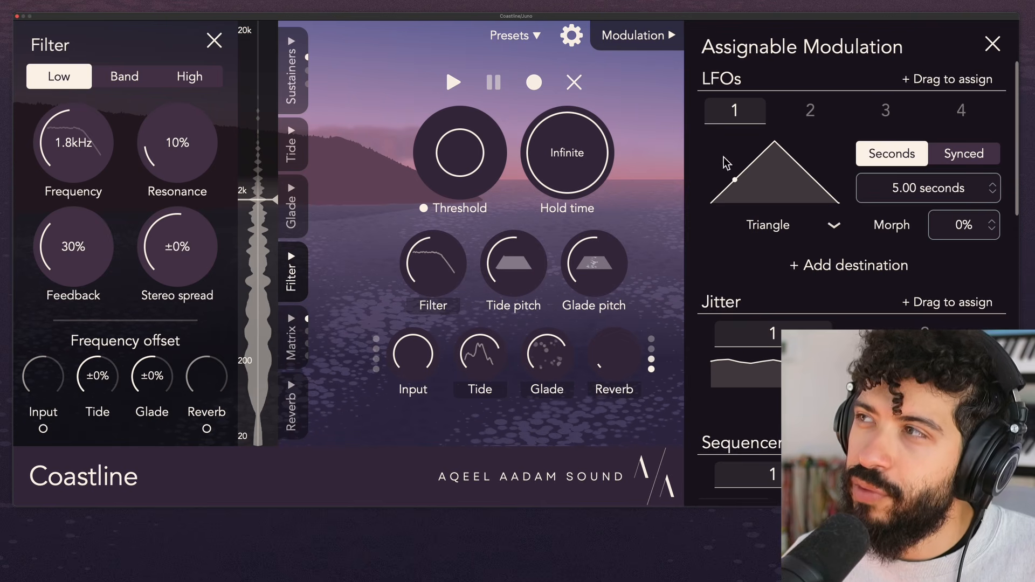
Try modulating the filter's stereo spread with LFO 1 at a bipolar amount of 10%, and remove the assignment.
drag(915, 79, 198, 262)
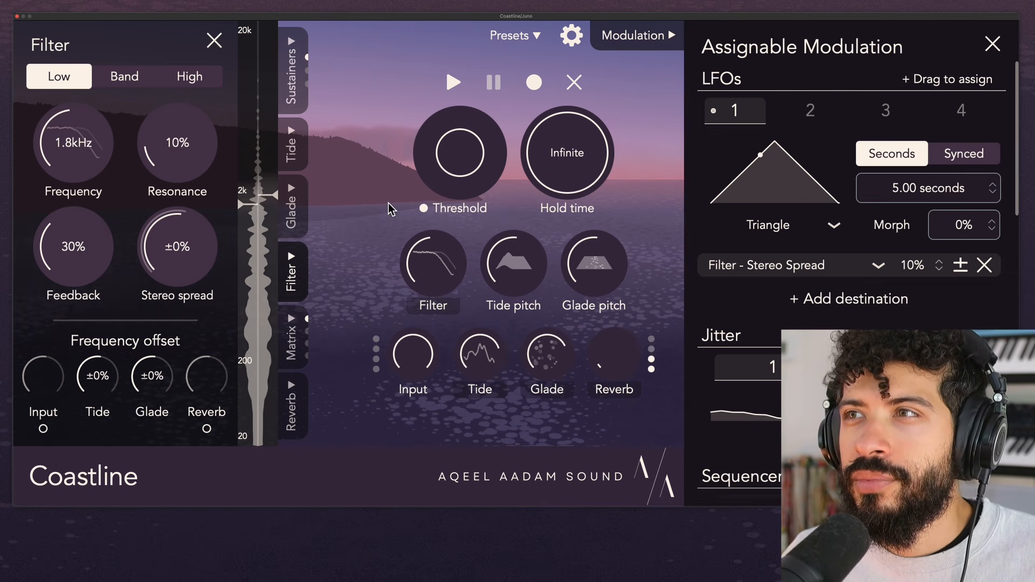
click(985, 265)
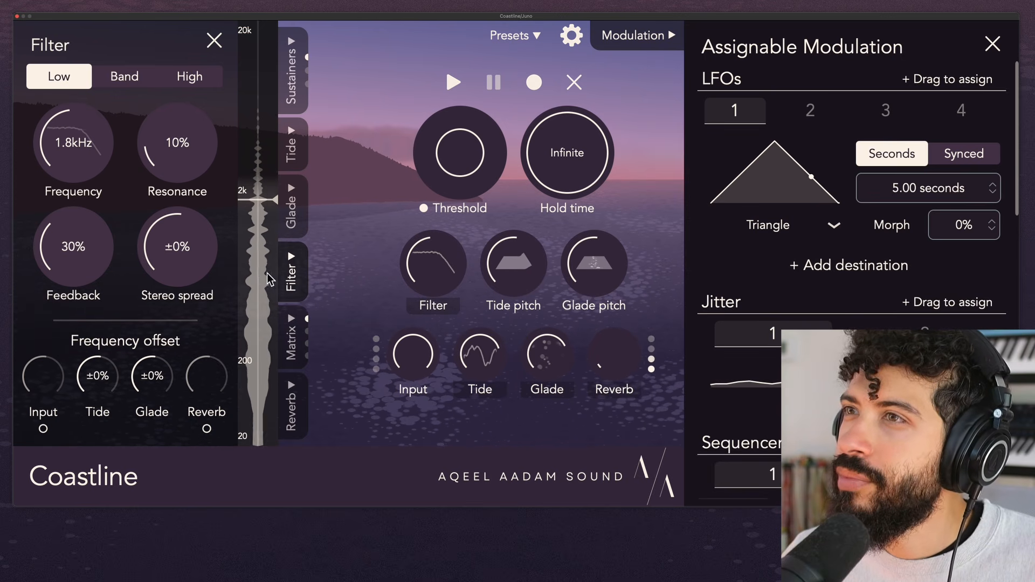
Sweep the filter's frequency down to 194 Hz and up to 20.0 kHz, and reset the feedback and resonance to 0%.
drag(89, 158, 94, 198)
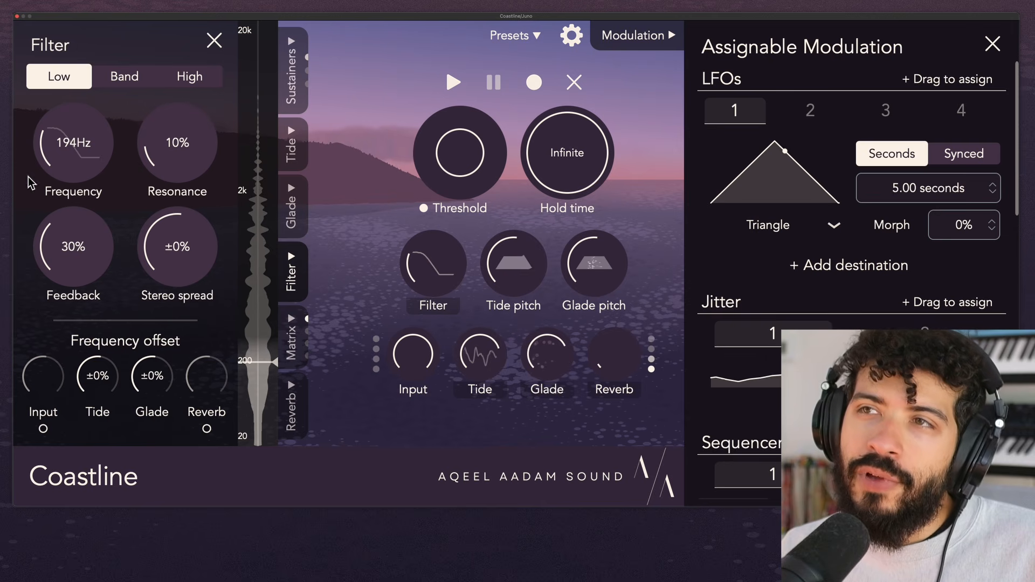
drag(32, 185, 154, 51)
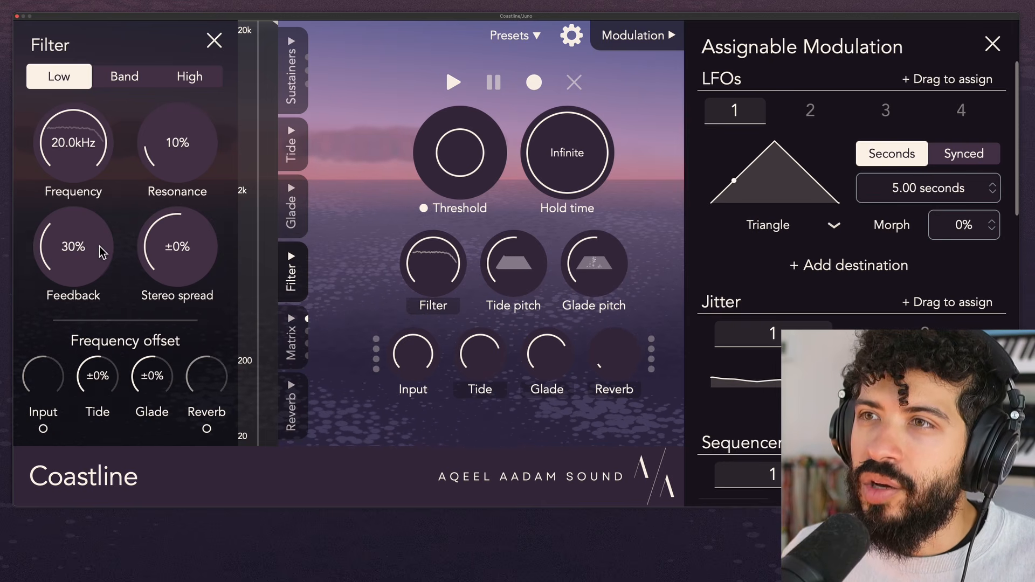
drag(103, 252, 97, 360)
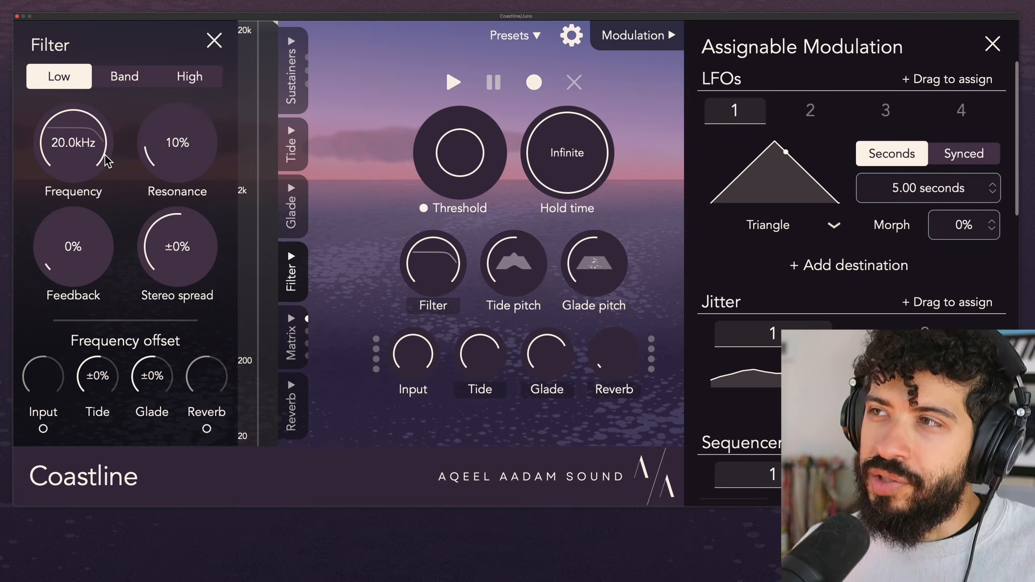
drag(186, 161, 187, 190)
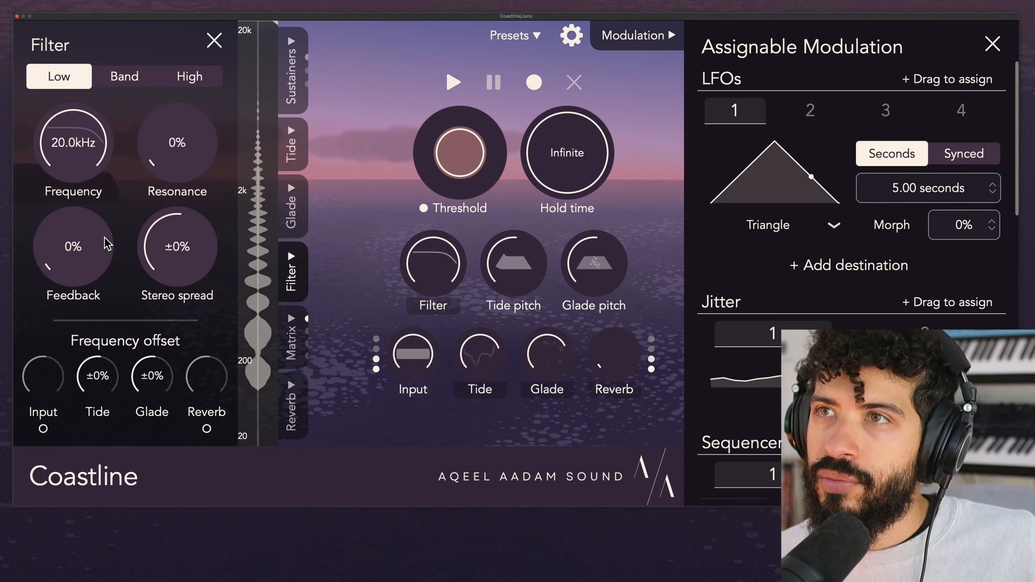
With the filter's frequency at 1.7 kHz and the Glade pitch raised, try Glade frequency offsets of +25% and -21%.
drag(69, 130, 112, 291)
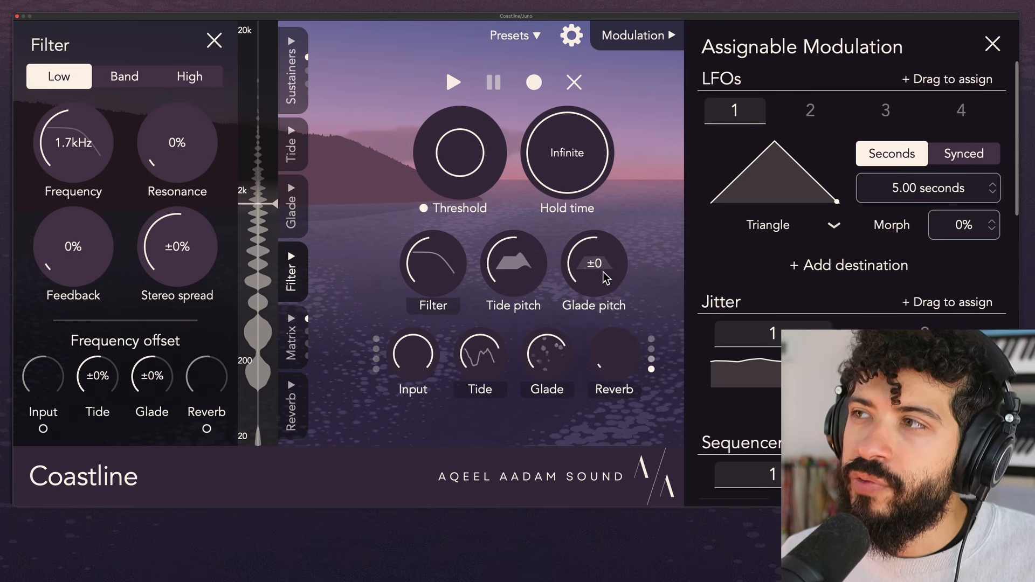
drag(603, 287, 608, 264)
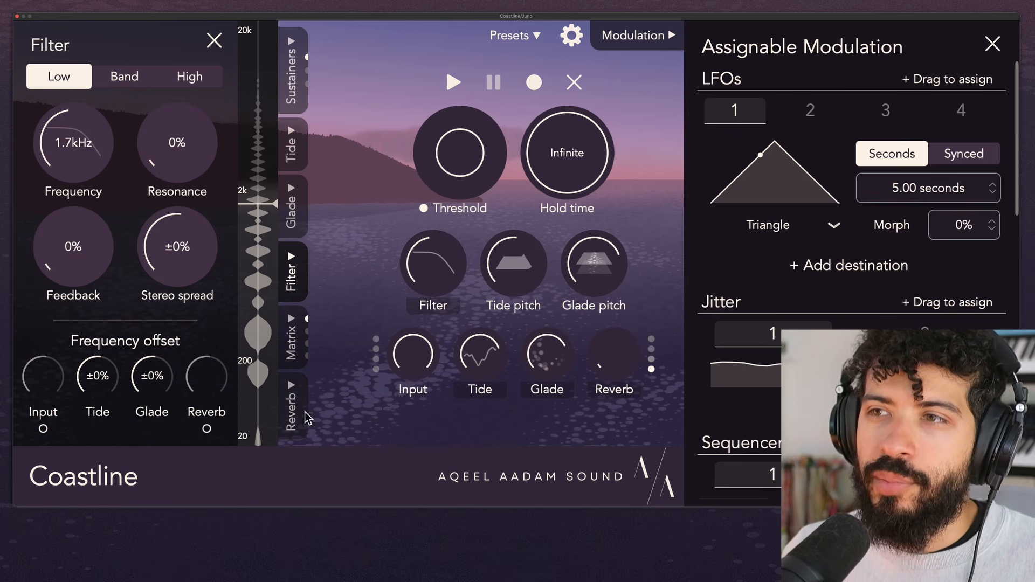
mouse_move(172, 381)
mouse_down()
mouse_move(179, 366)
mouse_move(171, 382)
mouse_up()
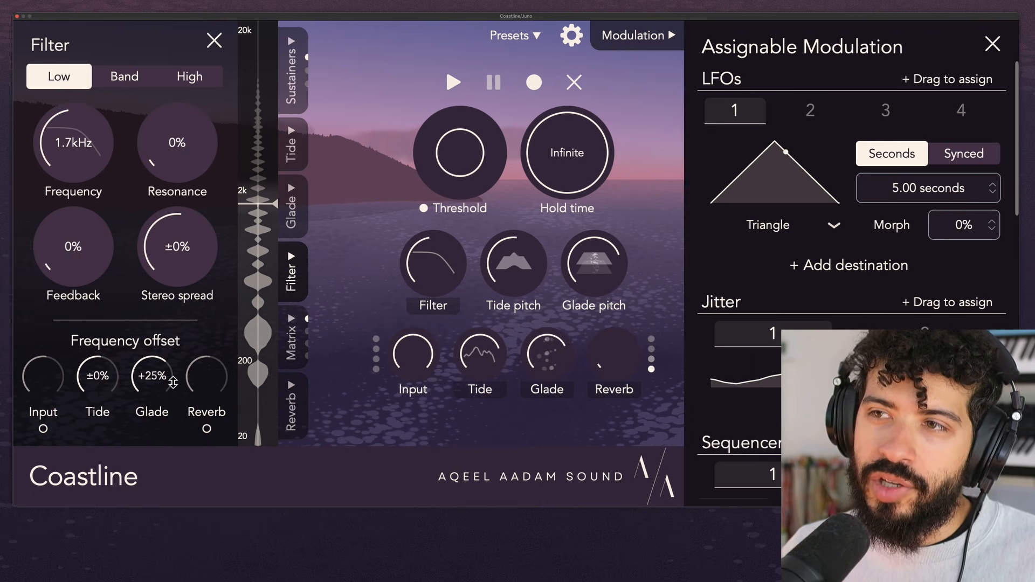
drag(171, 379, 171, 375)
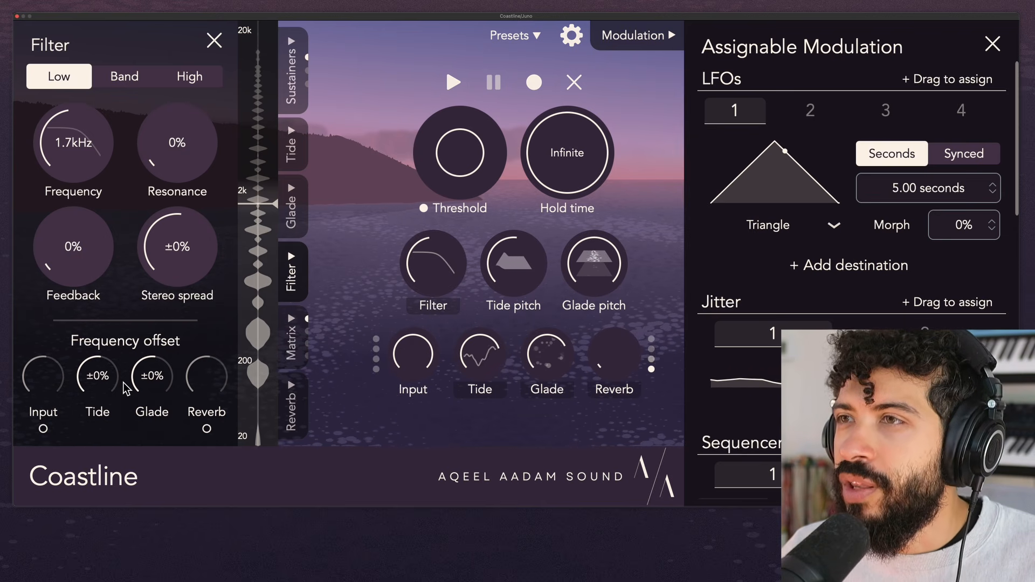
drag(158, 382, 162, 397)
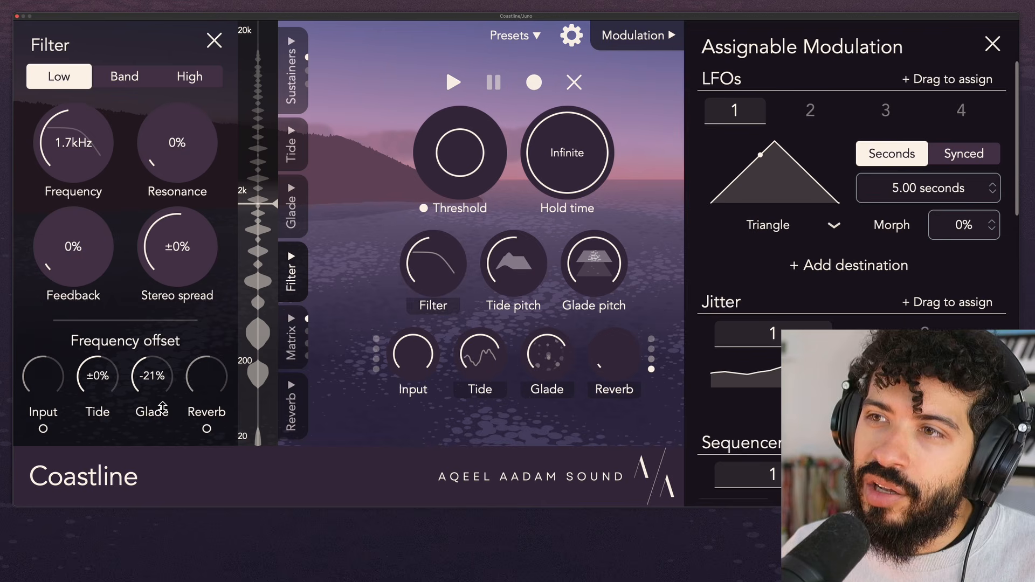
Enable the filter for the Input signal, and raise the filter's frequency to 2.6 kHz and on to 7.1 kHz.
mouse_move(75, 162)
mouse_down()
mouse_move(82, 148)
mouse_move(86, 164)
mouse_up()
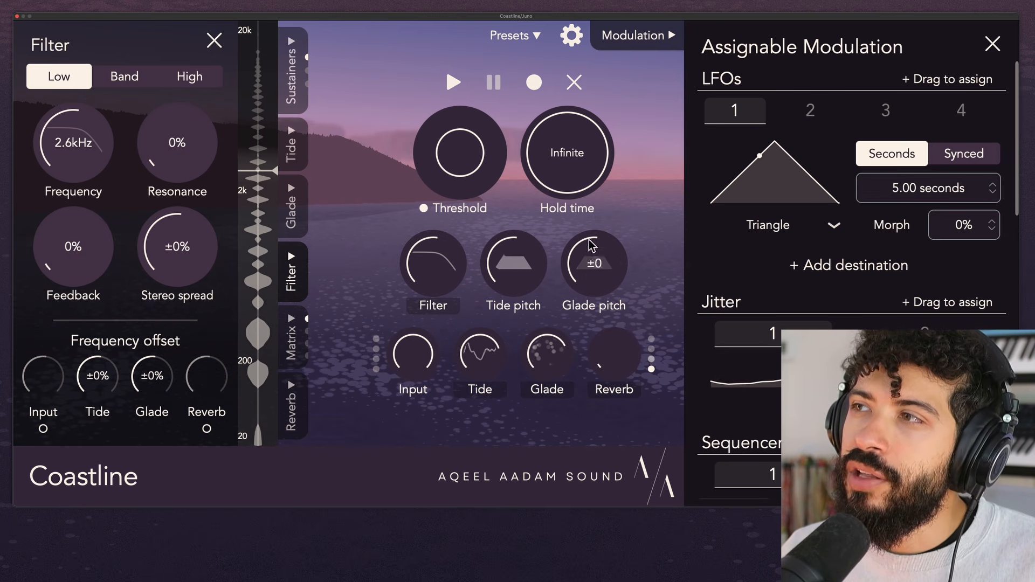
click(46, 431)
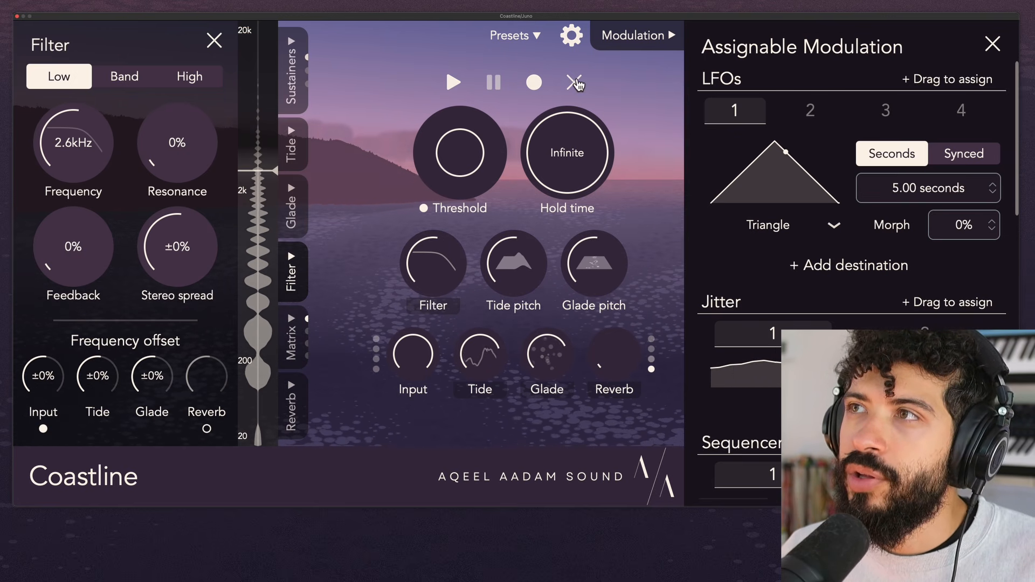
click(43, 429)
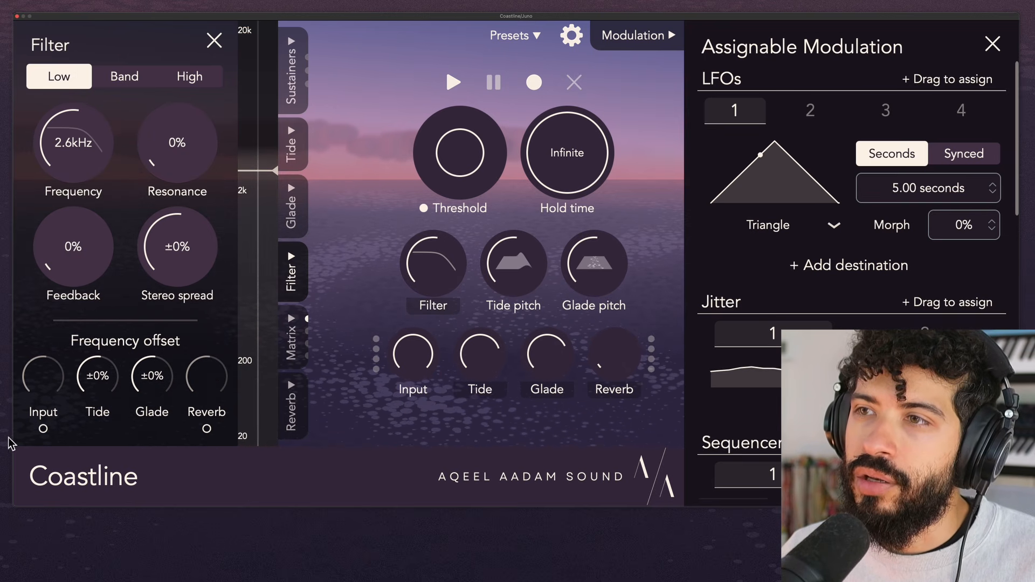
click(43, 429)
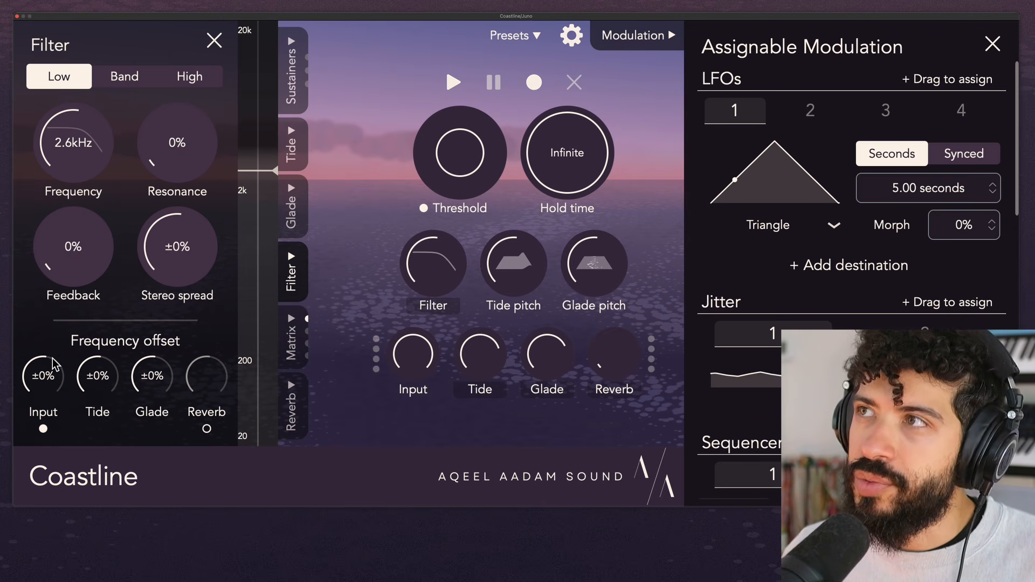
mouse_move(83, 146)
mouse_down()
mouse_move(87, 132)
mouse_move(73, 142)
mouse_up()
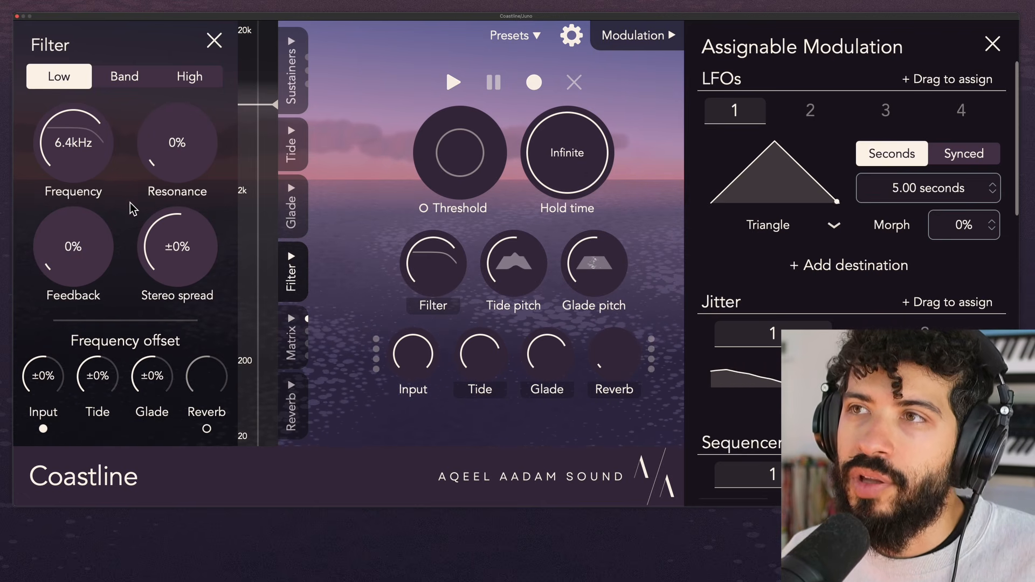
mouse_move(88, 150)
mouse_down()
mouse_move(89, 162)
mouse_move(92, 145)
mouse_up()
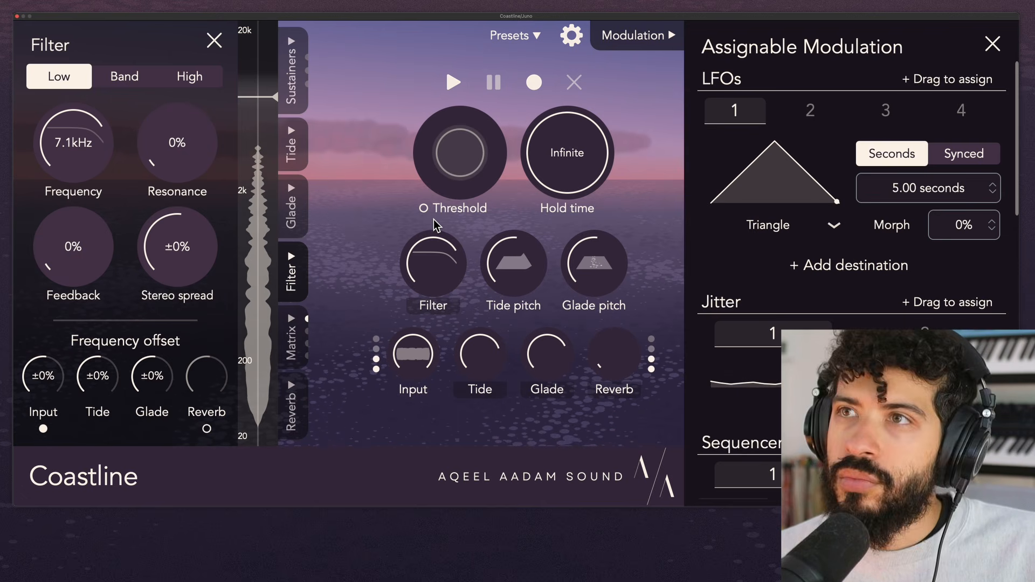
Switch the filter to Band mode with a frequency of 1.2 kHz and 26% feedback.
click(125, 79)
drag(101, 143, 101, 199)
drag(99, 239, 135, 213)
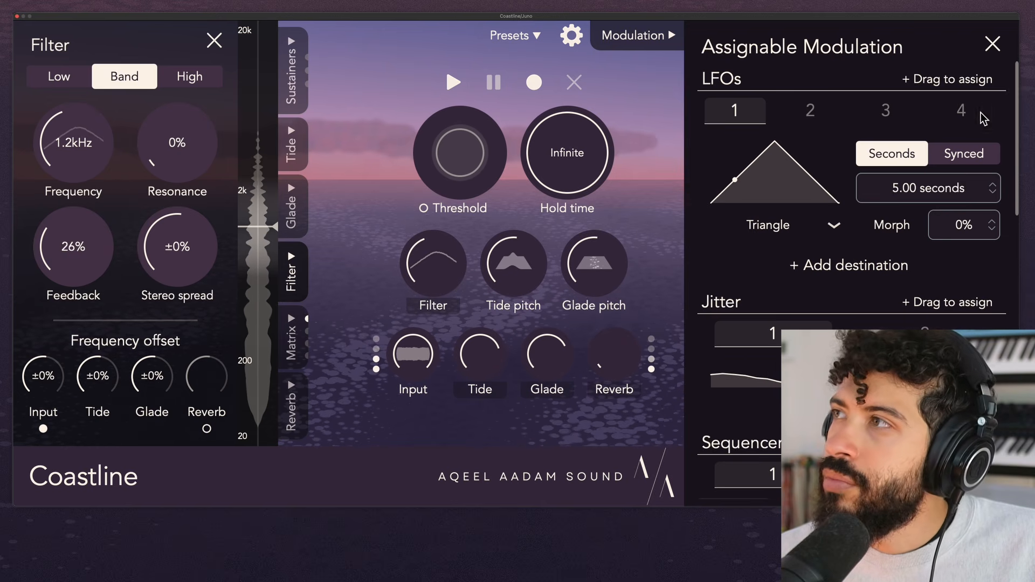
Modulate the filter's stereo spread with LFO 1 at a bipolar amount of 10%, and its resonance with Jitter 1 from a base of 0%.
drag(969, 94, 165, 245)
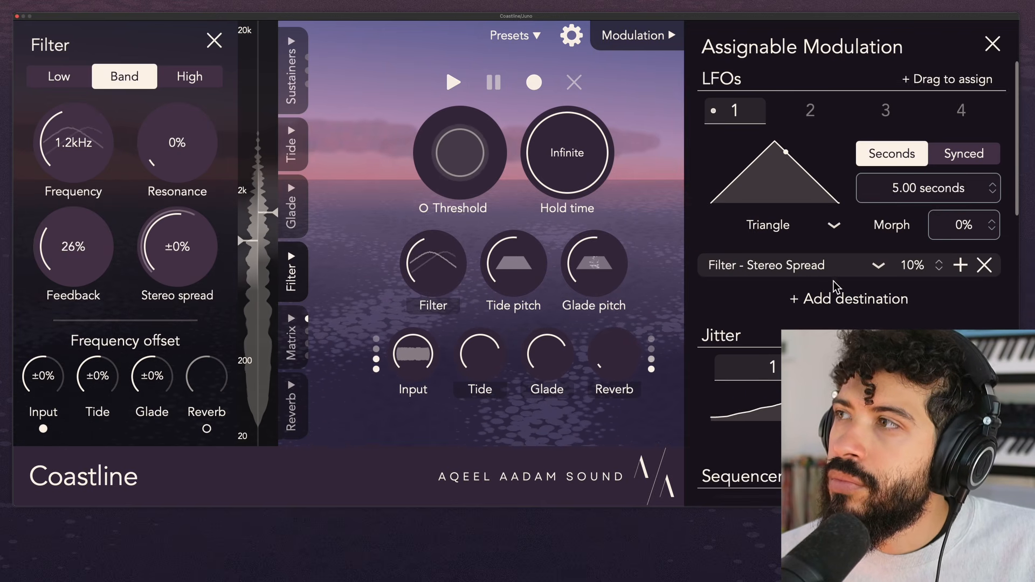
click(959, 268)
drag(200, 150, 200, 141)
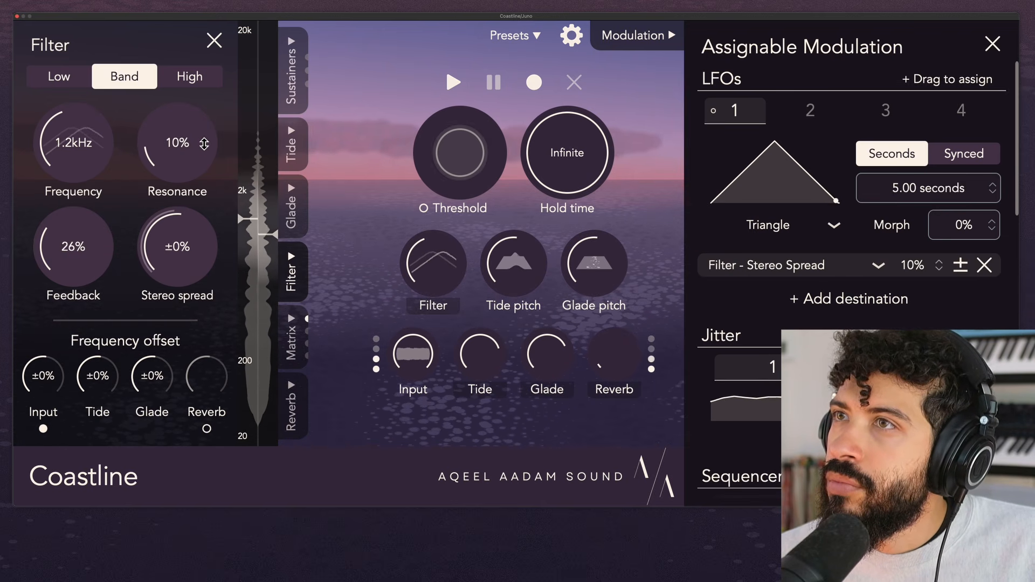
drag(948, 79, 178, 143)
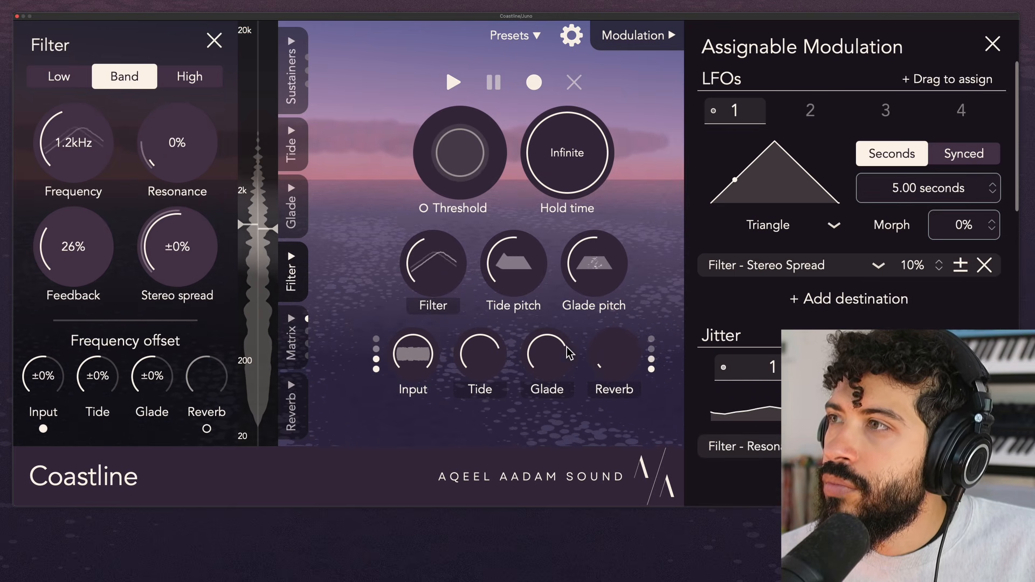
Modulate the filter's feedback with Jitter 2 at an amount of 25%.
scroll(933, 270, down, 3)
click(948, 233)
drag(947, 212, 73, 247)
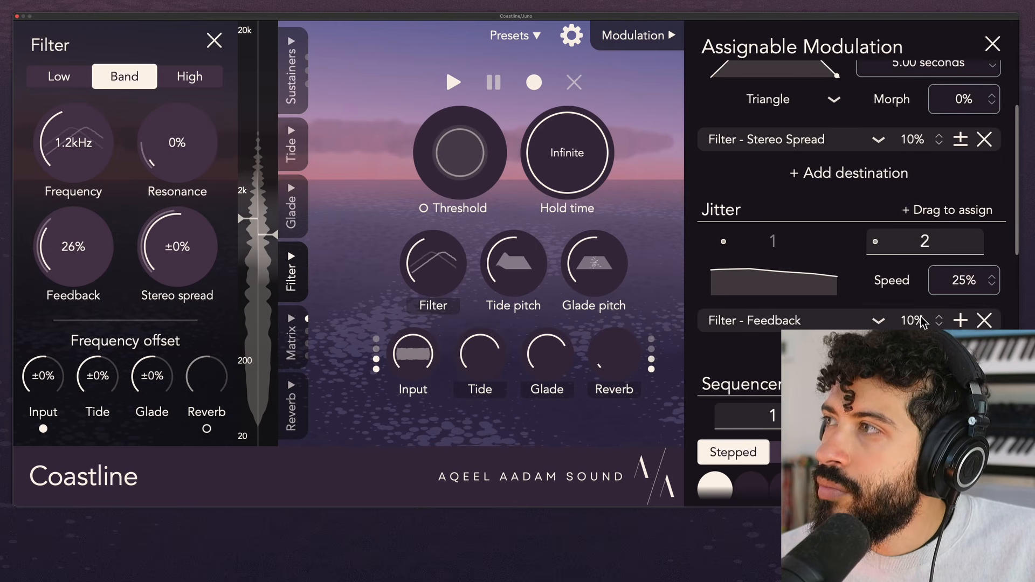
drag(925, 322, 927, 309)
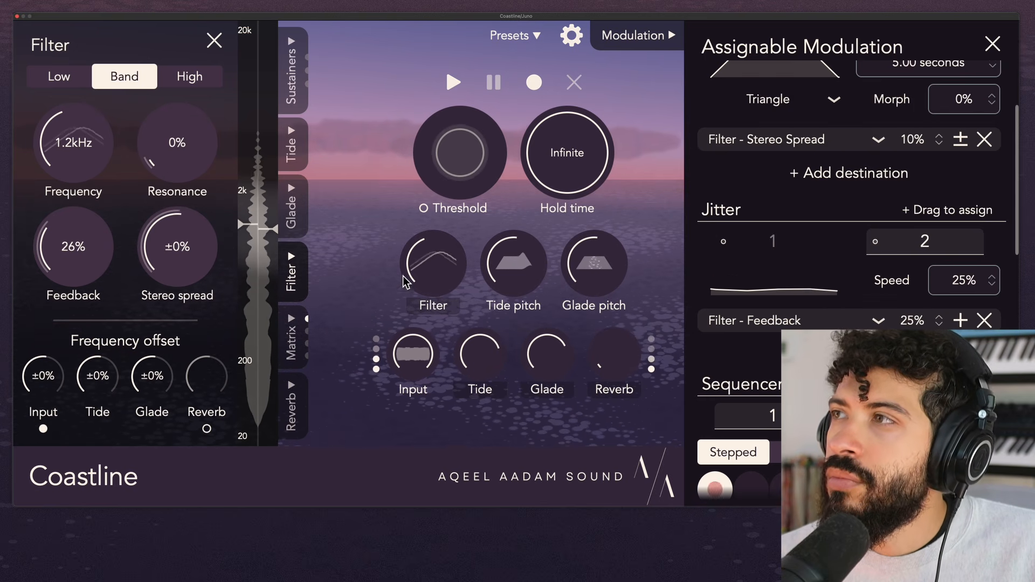
Change LFO 1 to a Ramp down shape at 1.65 seconds, and raise its stereo spread amount to 32%.
scroll(786, 288, up, 3)
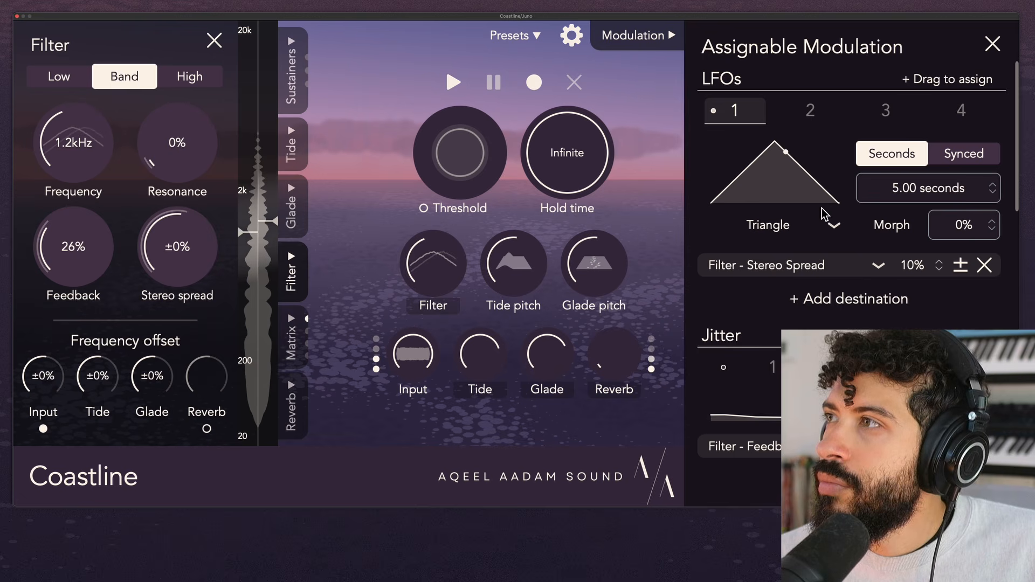
click(822, 222)
click(763, 324)
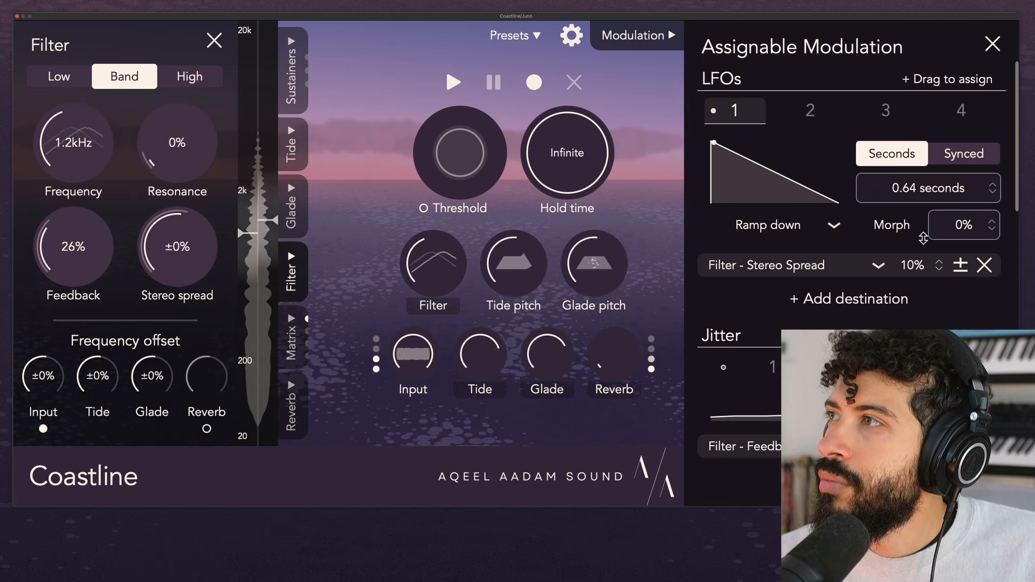
mouse_move(924, 238)
mouse_down()
mouse_move(921, 253)
mouse_move(927, 218)
mouse_up()
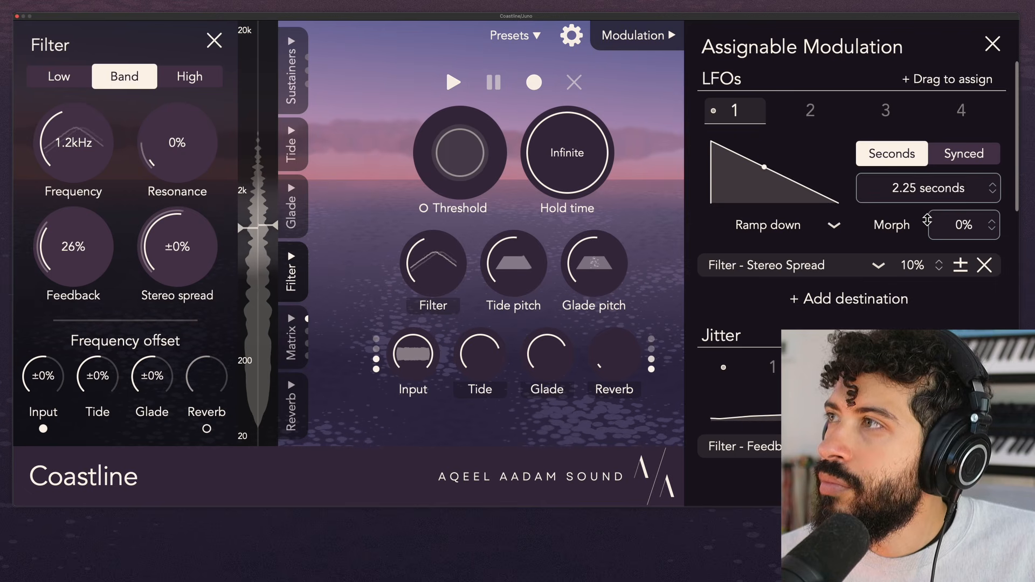
drag(924, 256, 924, 245)
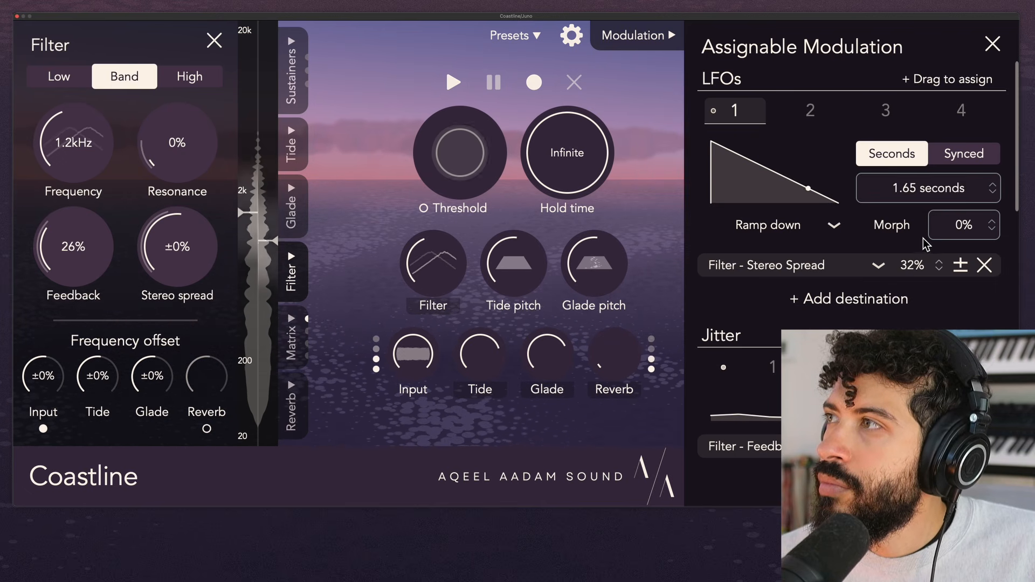
Switch LFO 1 back to the Triangle shape with its morph set to -78%.
click(833, 227)
click(813, 293)
drag(939, 216, 936, 292)
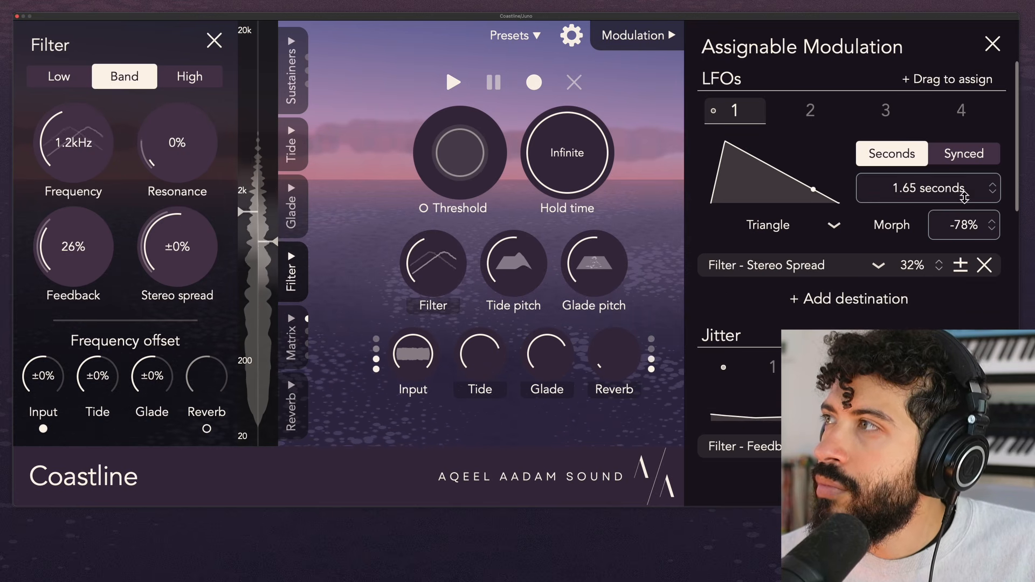
Reassign LFO 1 from stereo spread to the filter's frequency at 10%, and modulate the stereo spread with LFO 2 at a bipolar 10%.
click(985, 265)
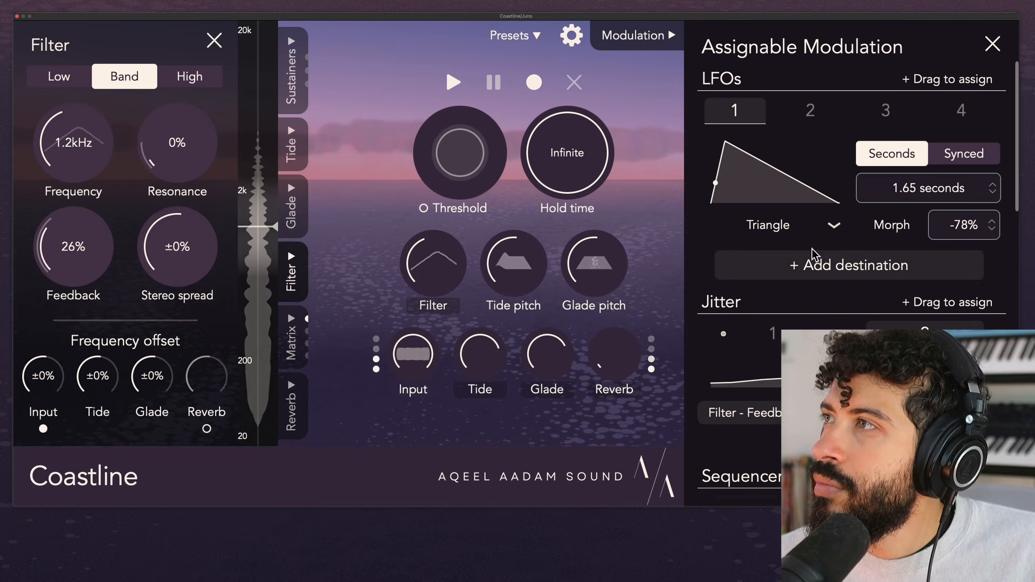
drag(917, 79, 89, 141)
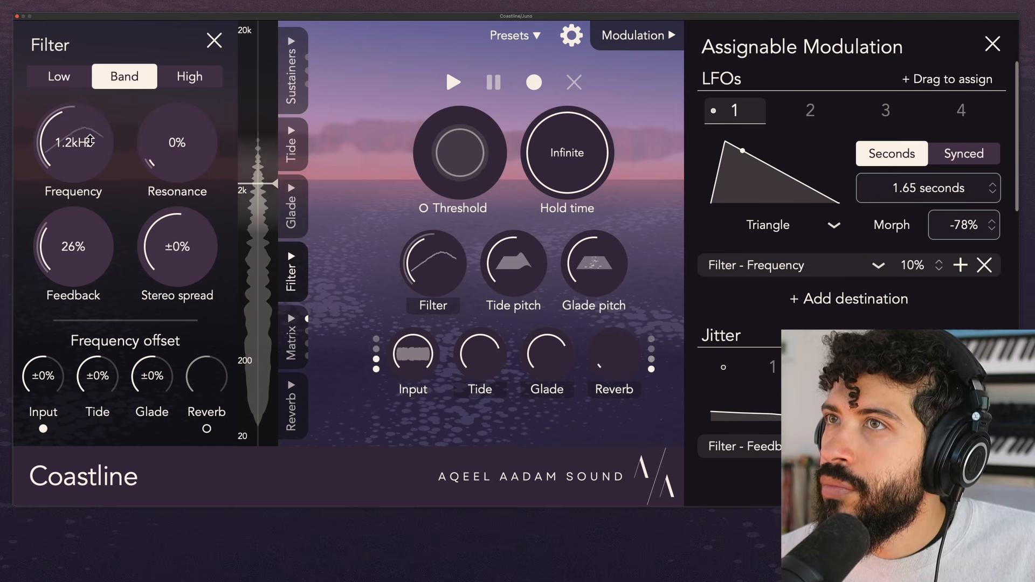
click(813, 114)
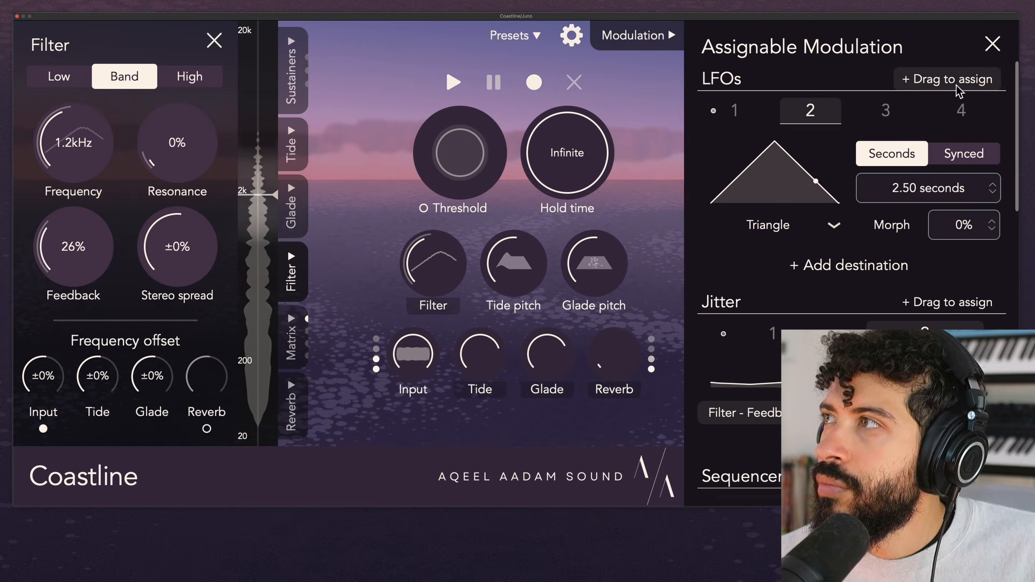
drag(959, 91, 178, 246)
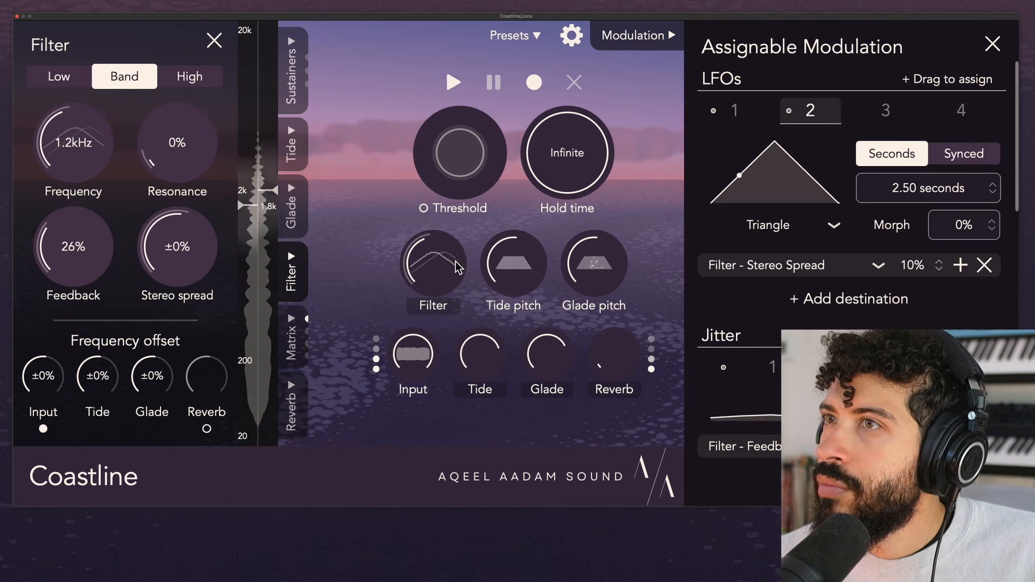
click(974, 274)
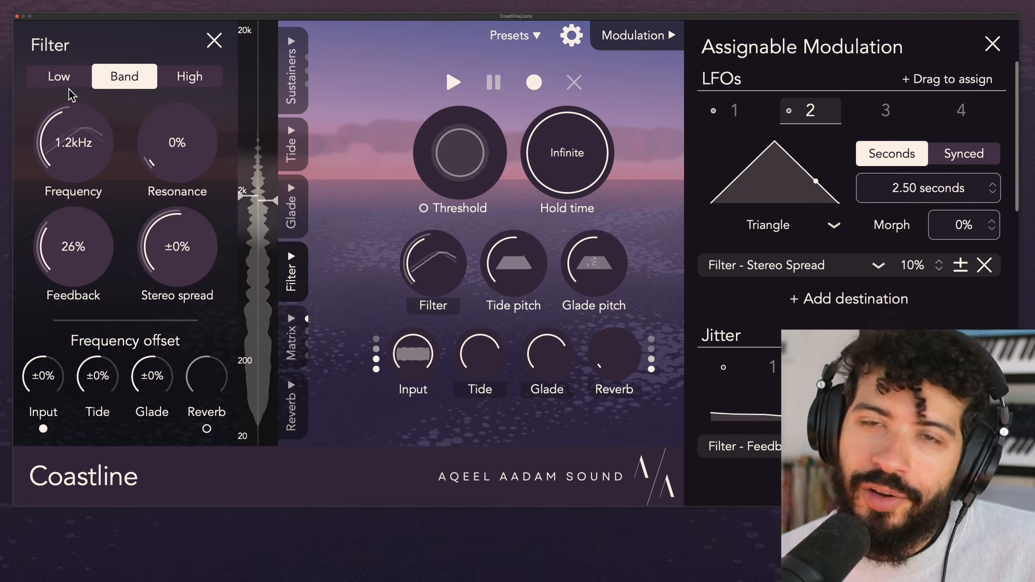
Raise the filter's frequency to 4.7 kHz.
scroll(795, 307, down, 12)
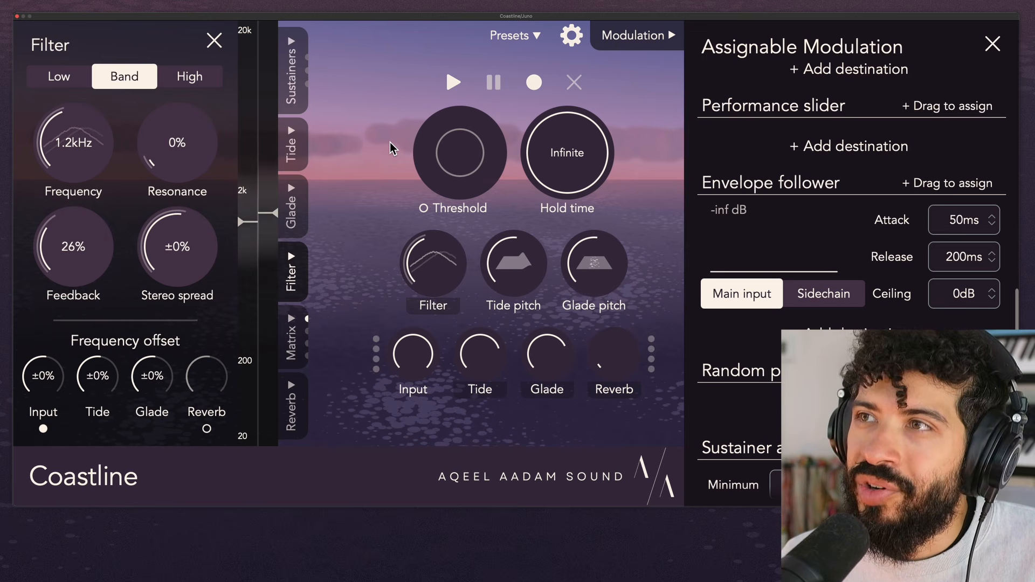
drag(426, 259, 428, 203)
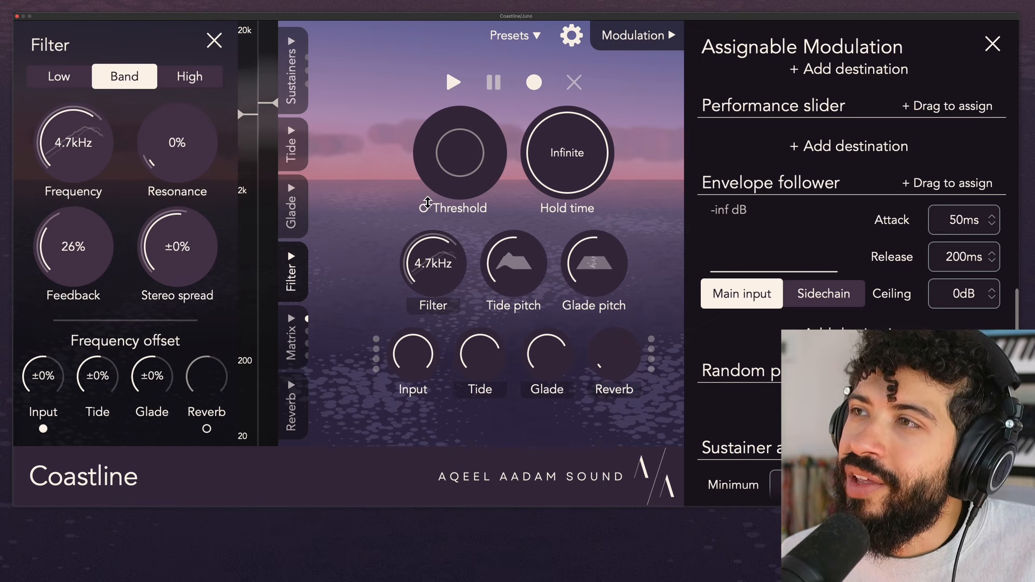